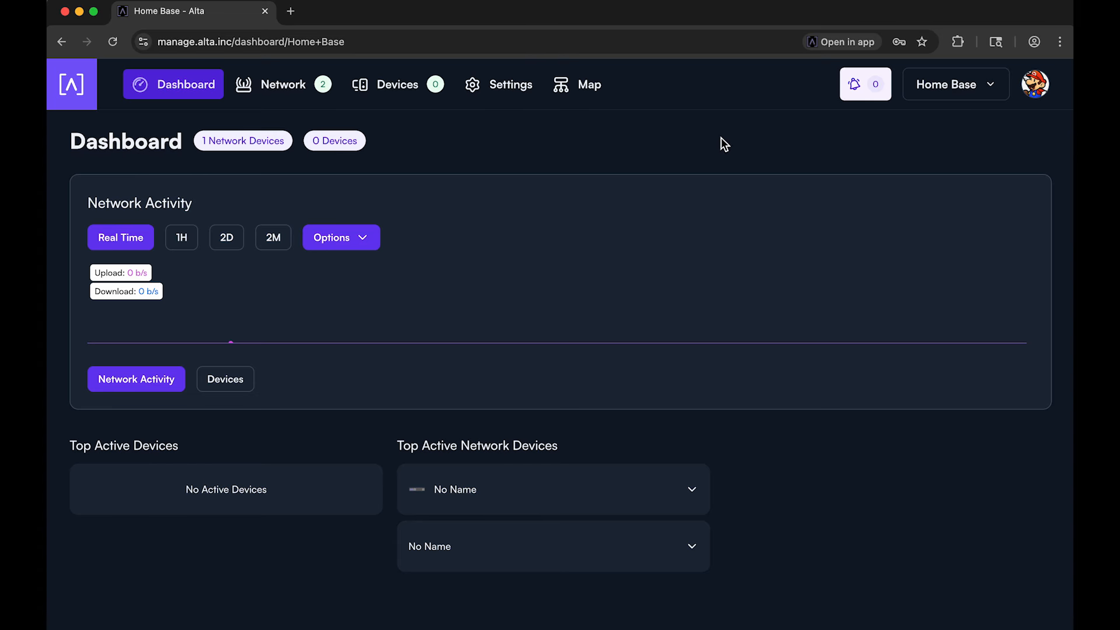
# Step: Open the Home Base site's Floor Plan and add a floor named House using Basic Floorplan.pdf
pyautogui.click(946, 89)
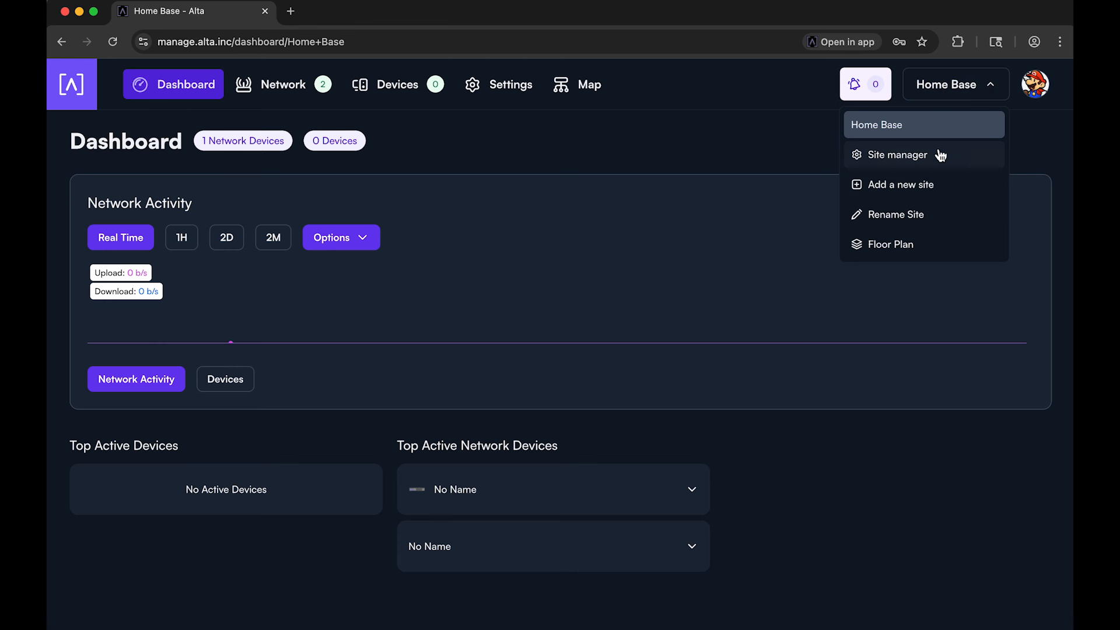
pyautogui.click(903, 246)
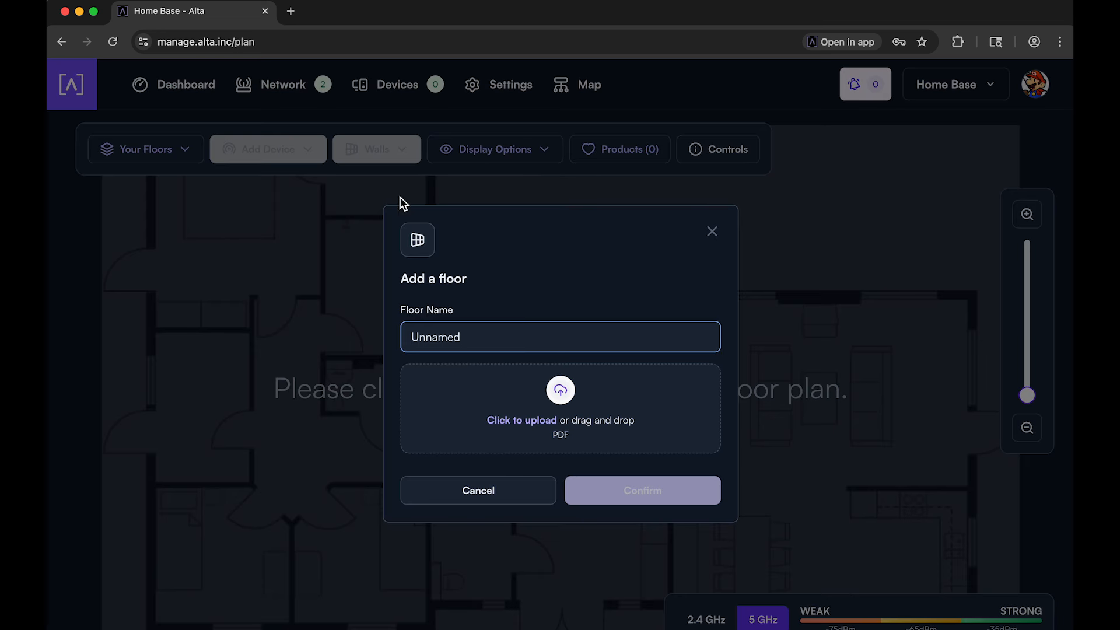
pyautogui.doubleClick(475, 340)
pyautogui.write('House')
pyautogui.click(561, 392)
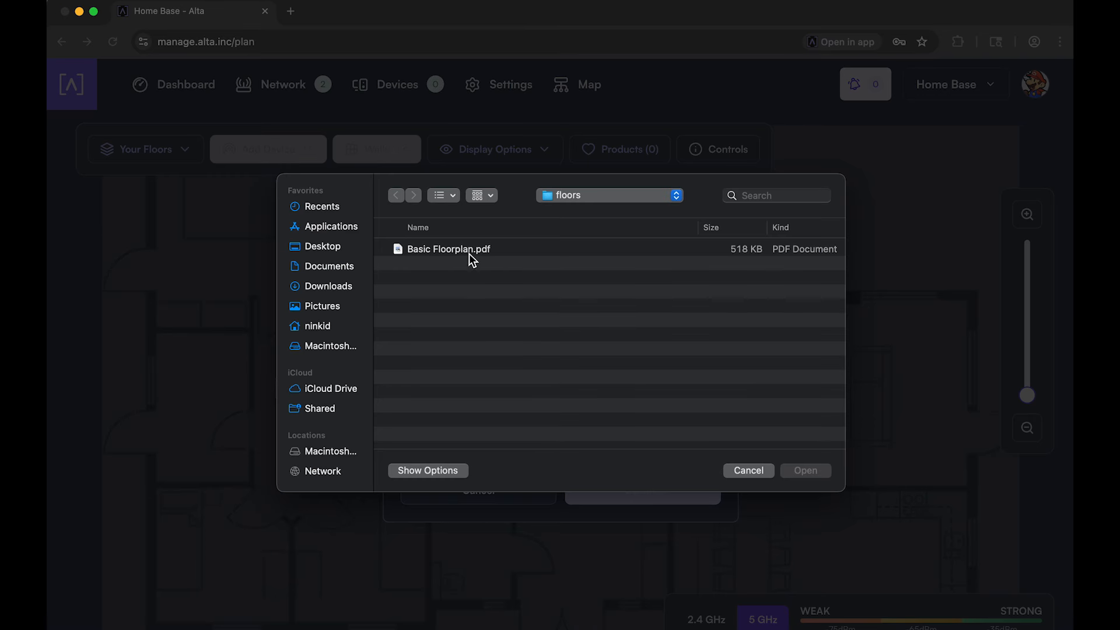
pyautogui.click(470, 251)
pyautogui.doubleClick(469, 250)
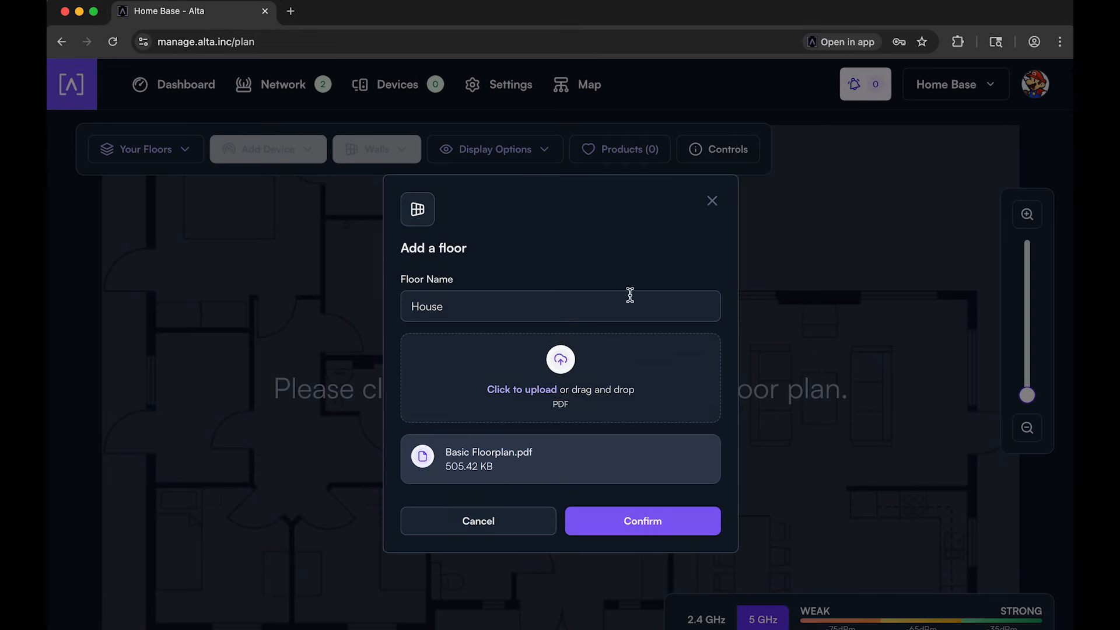
pyautogui.click(645, 522)
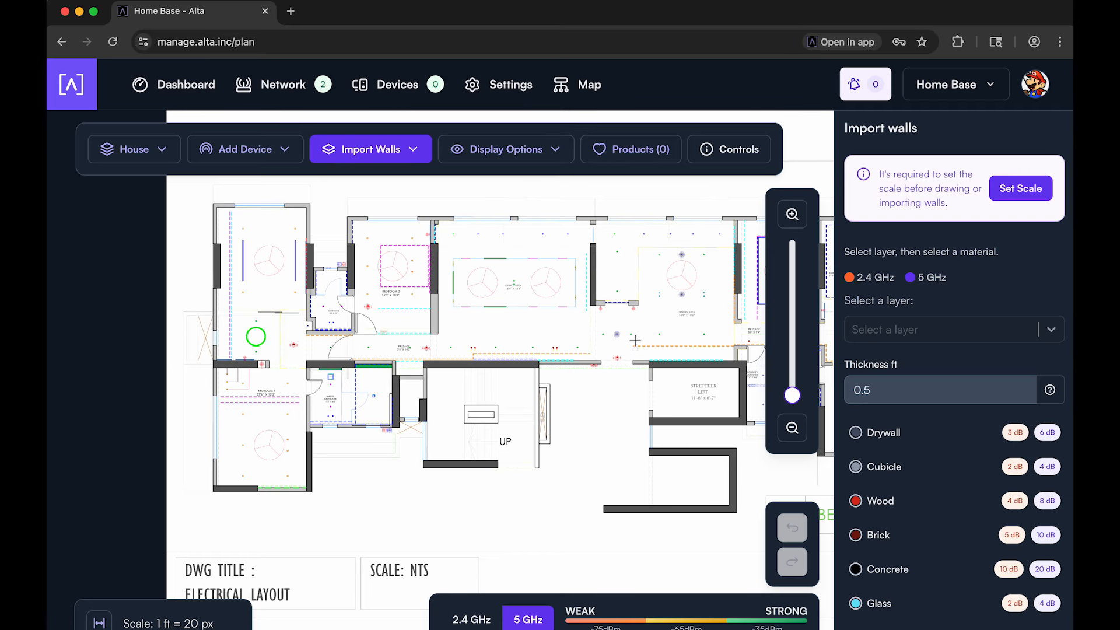
# Step: Review the floor list and the House floor's edit options, closing them without changes
pyautogui.moveTo(636, 340); pyautogui.dragTo(492, 343)
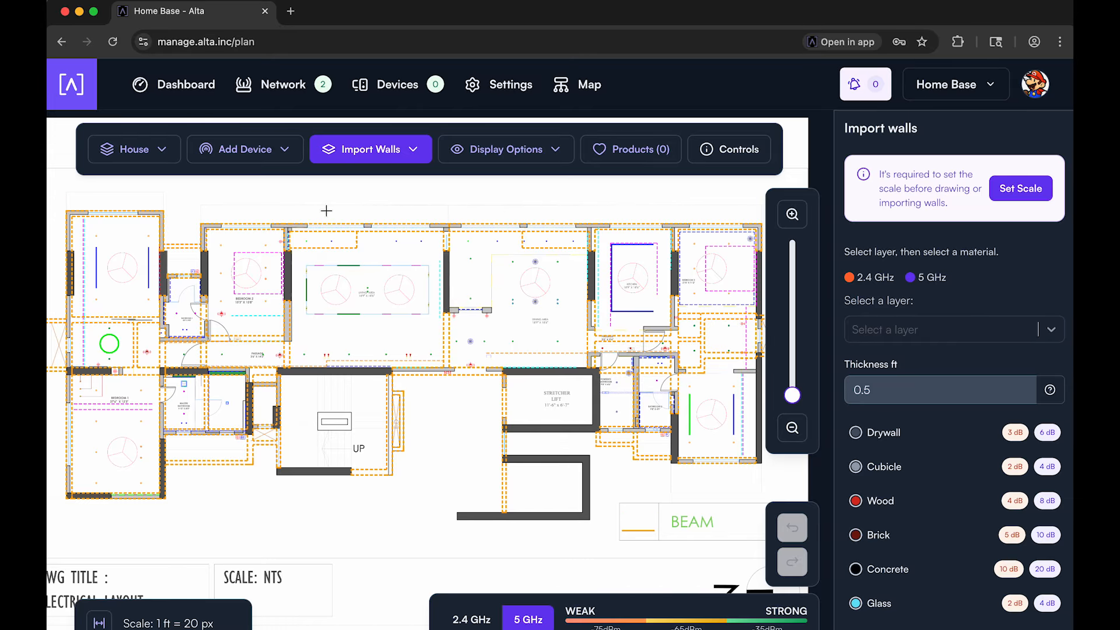
pyautogui.click(170, 152)
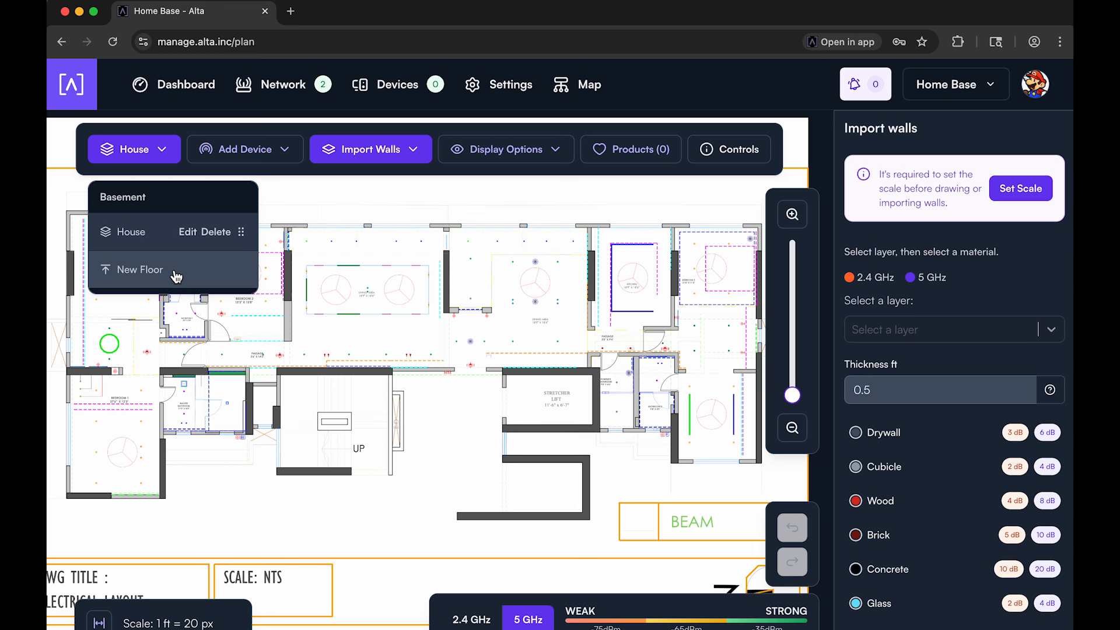
pyautogui.click(190, 234)
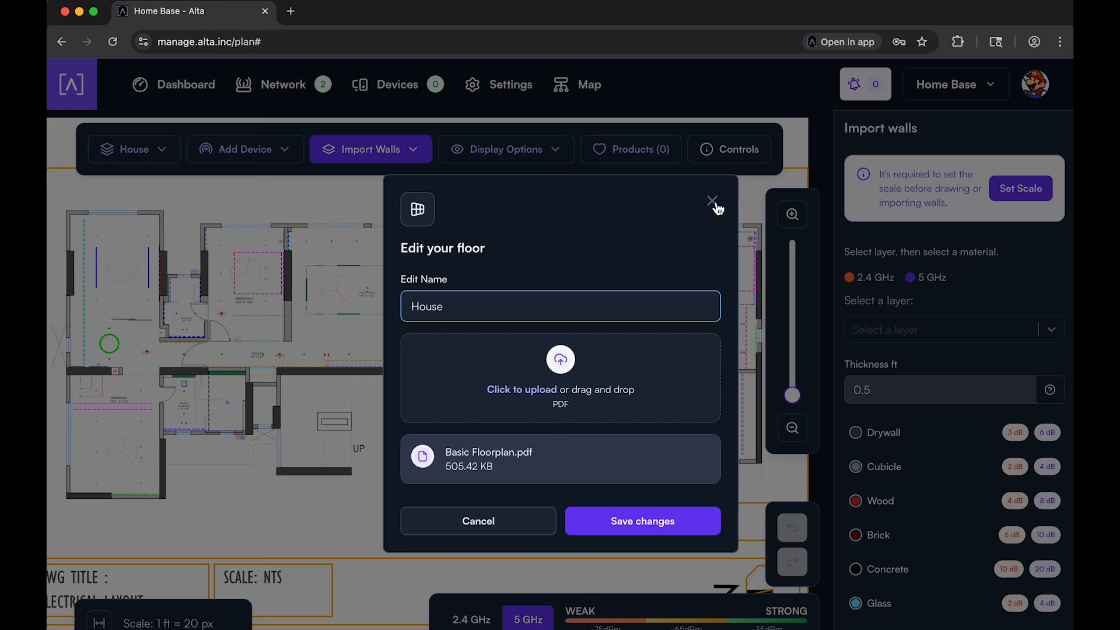
pyautogui.click(715, 199)
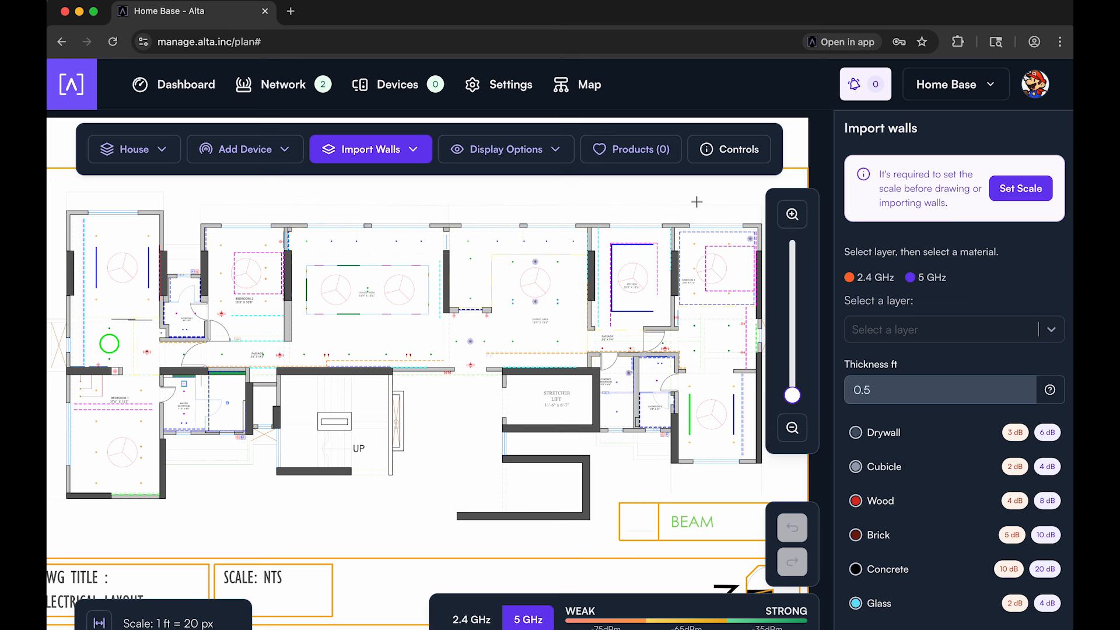
# Step: Examine the device picker, wall modes, display options and product list available for the floor plan
pyautogui.click(270, 152)
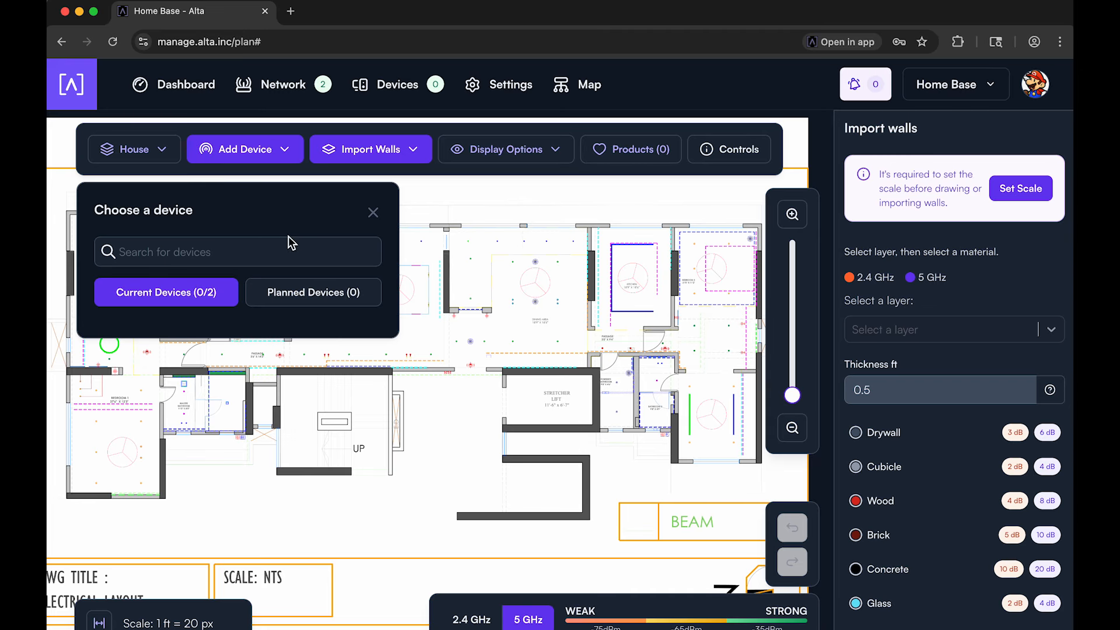
pyautogui.click(288, 151)
pyautogui.click(422, 151)
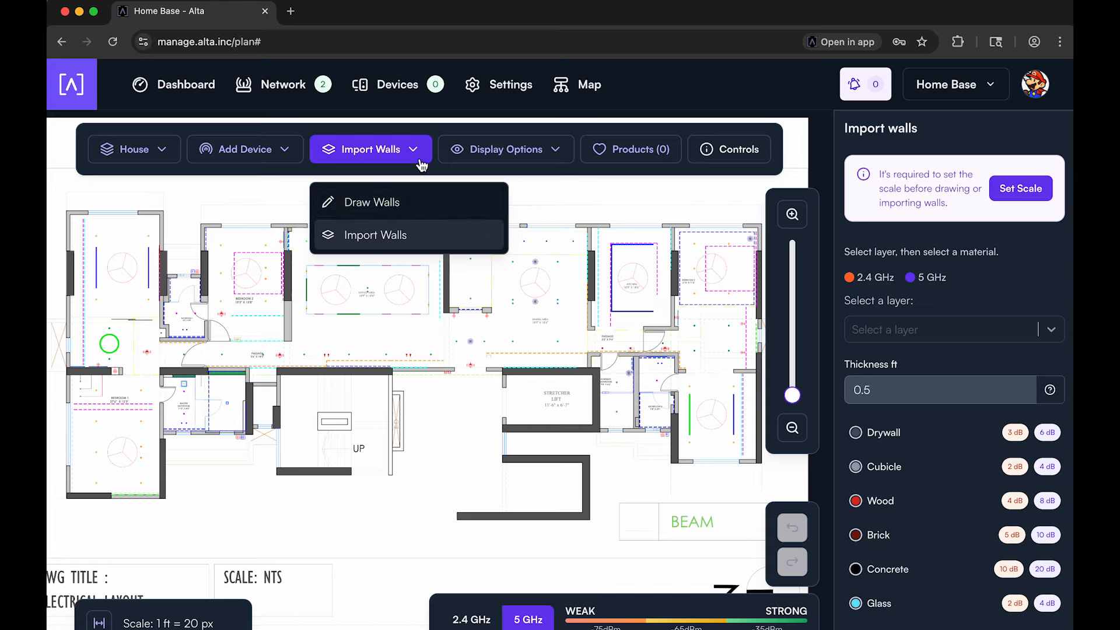
pyautogui.click(555, 152)
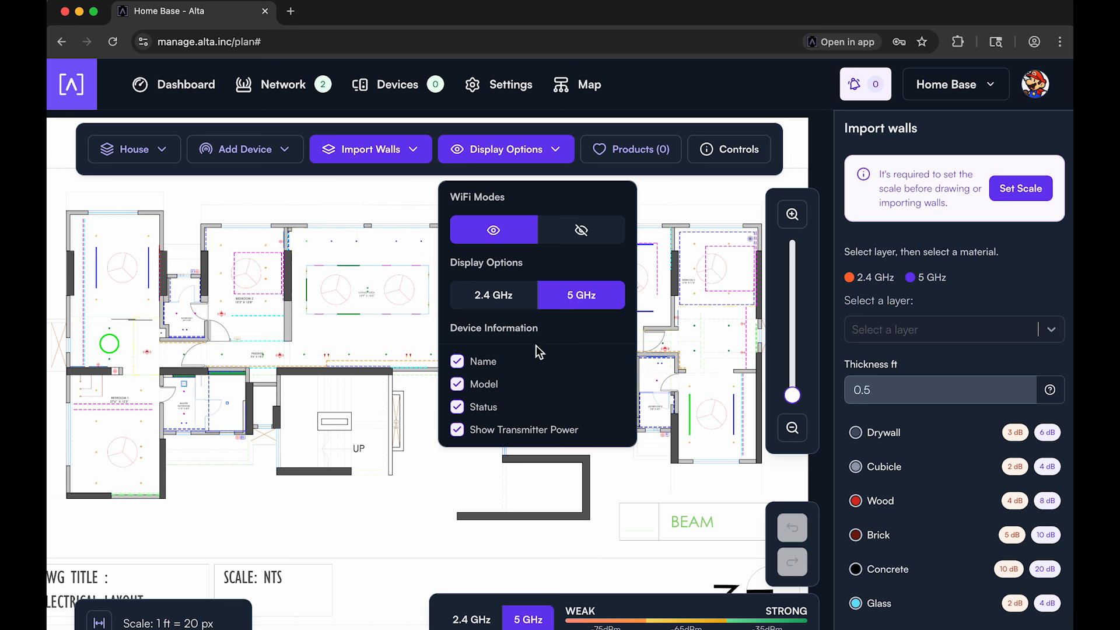
pyautogui.click(556, 147)
pyautogui.click(642, 152)
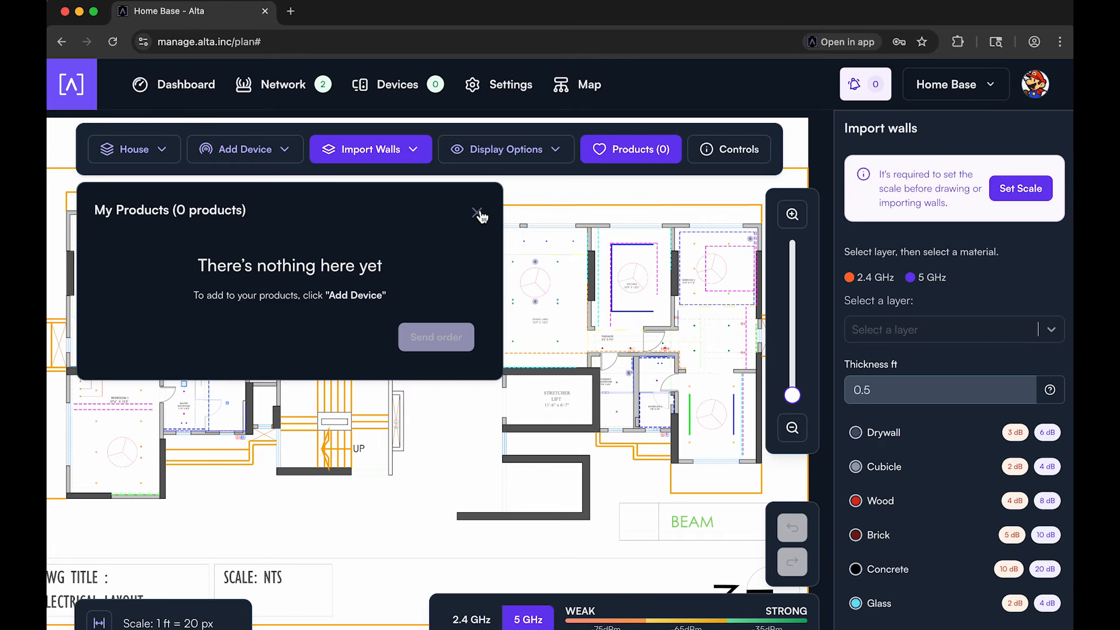
pyautogui.click(478, 214)
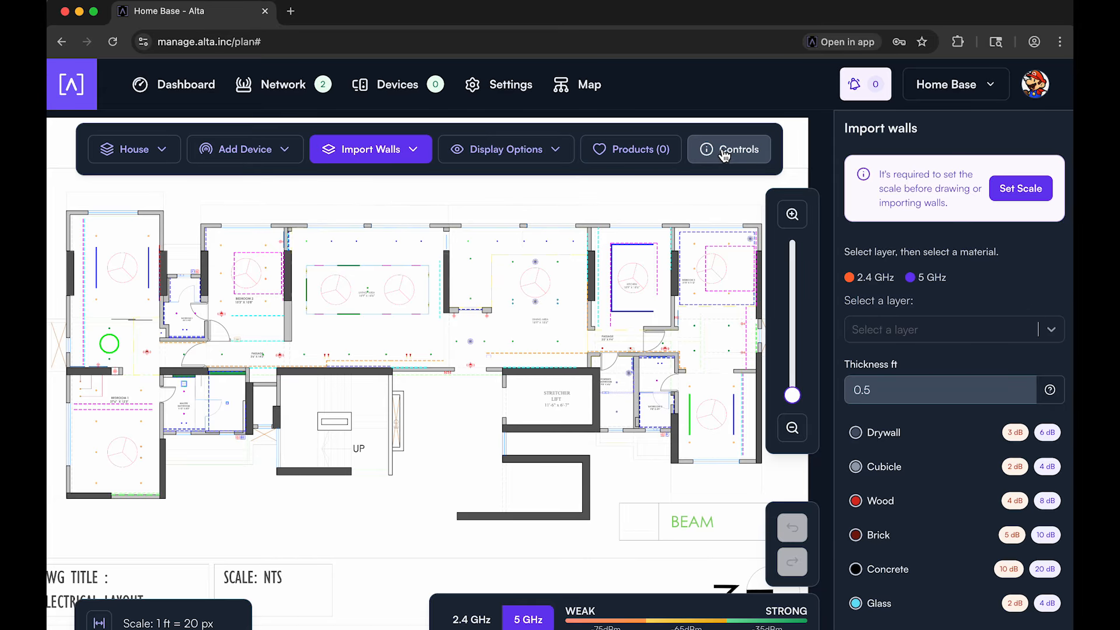
# Step: Leave wall import mode, review the list of control shortcuts, and try zooming the plan in and out
pyautogui.click(412, 150)
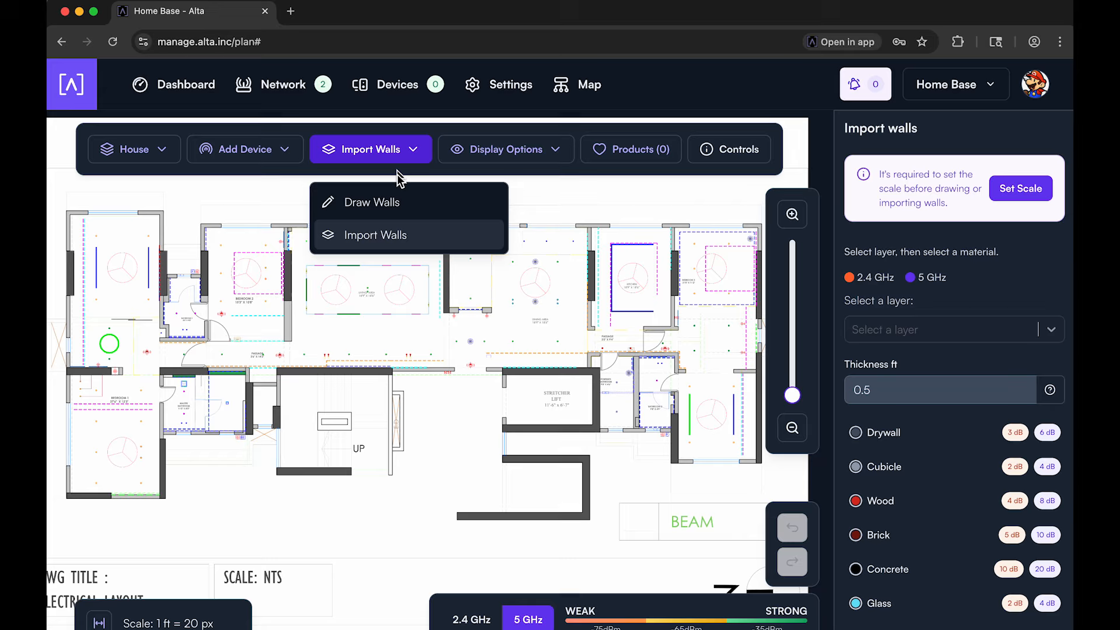
pyautogui.click(400, 235)
pyautogui.click(696, 166)
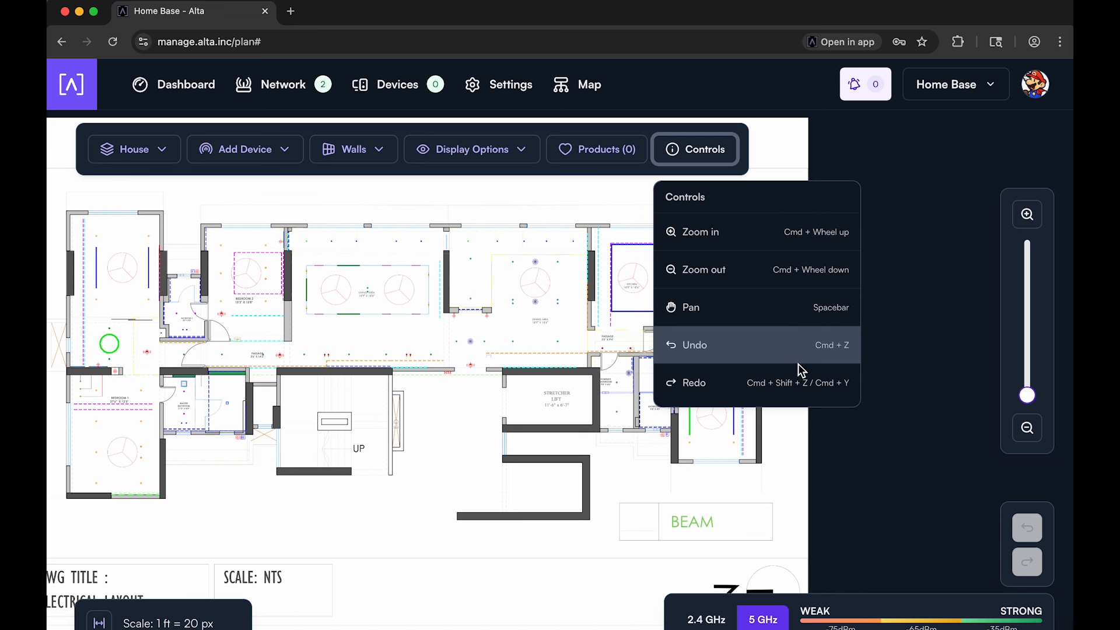
pyautogui.click(718, 152)
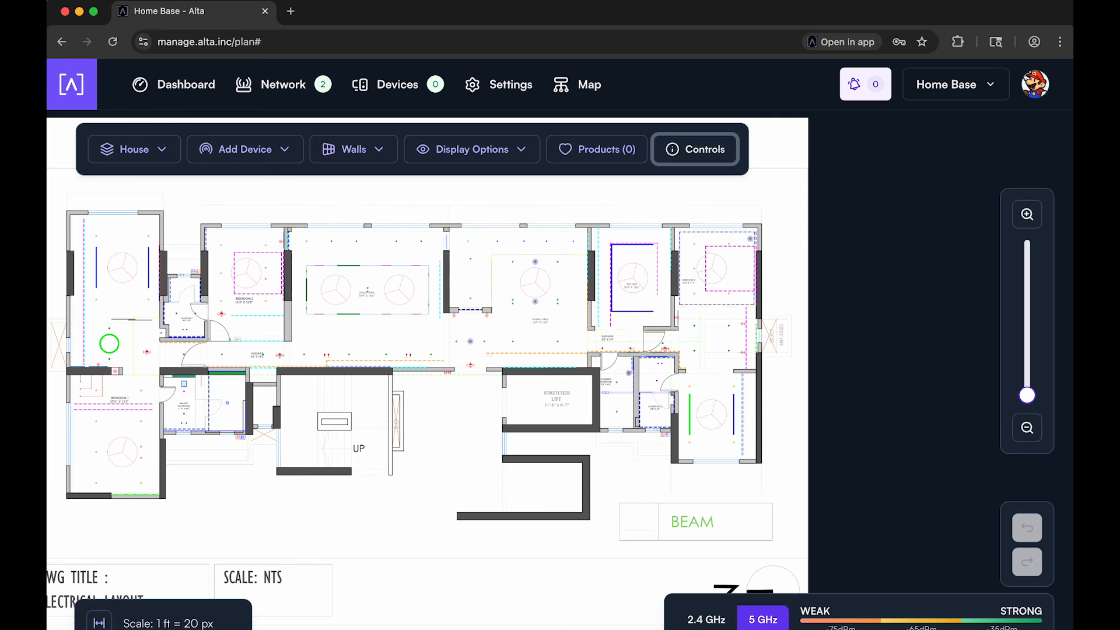
pyautogui.click(1028, 214)
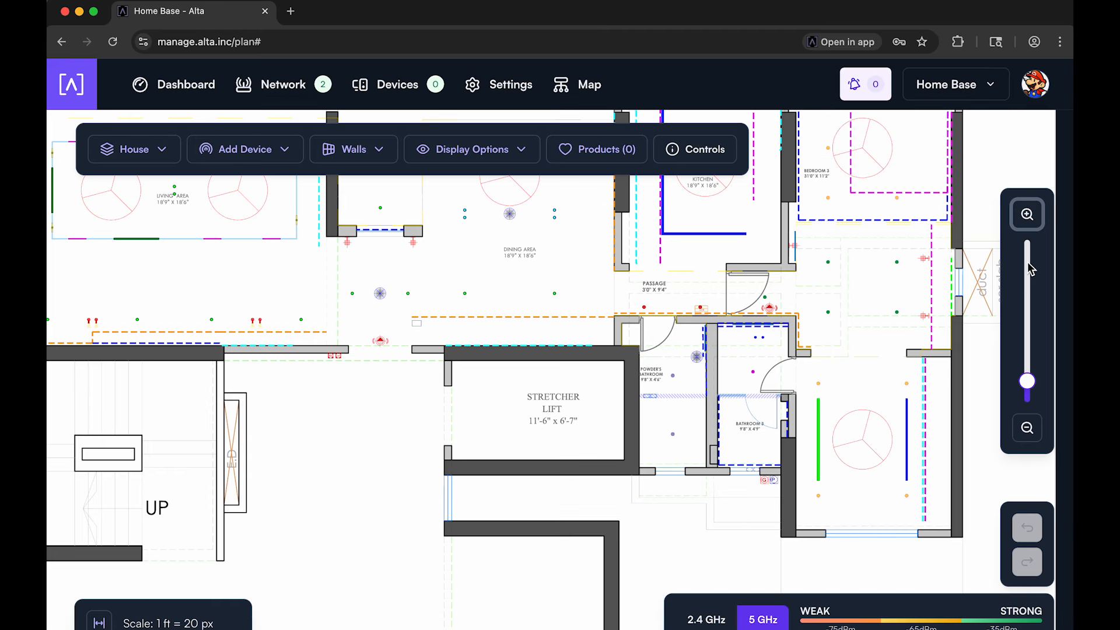
pyautogui.click(1028, 428)
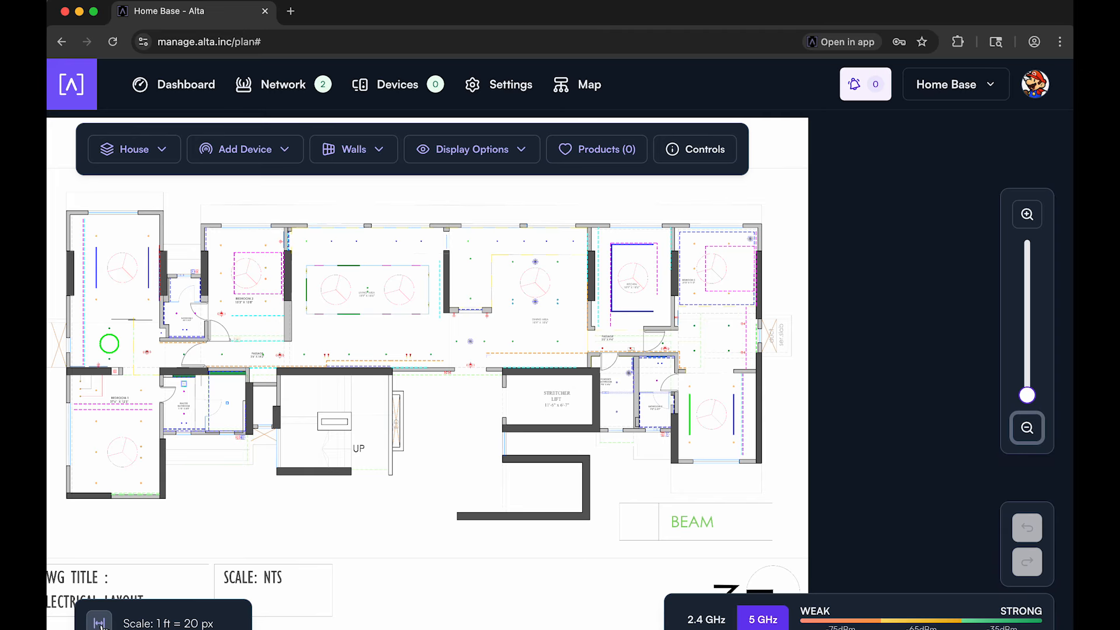
# Step: Enter wall import mode and set the plan scale with a line across the living area's width representing 25 feet
pyautogui.click(341, 153)
pyautogui.click(362, 232)
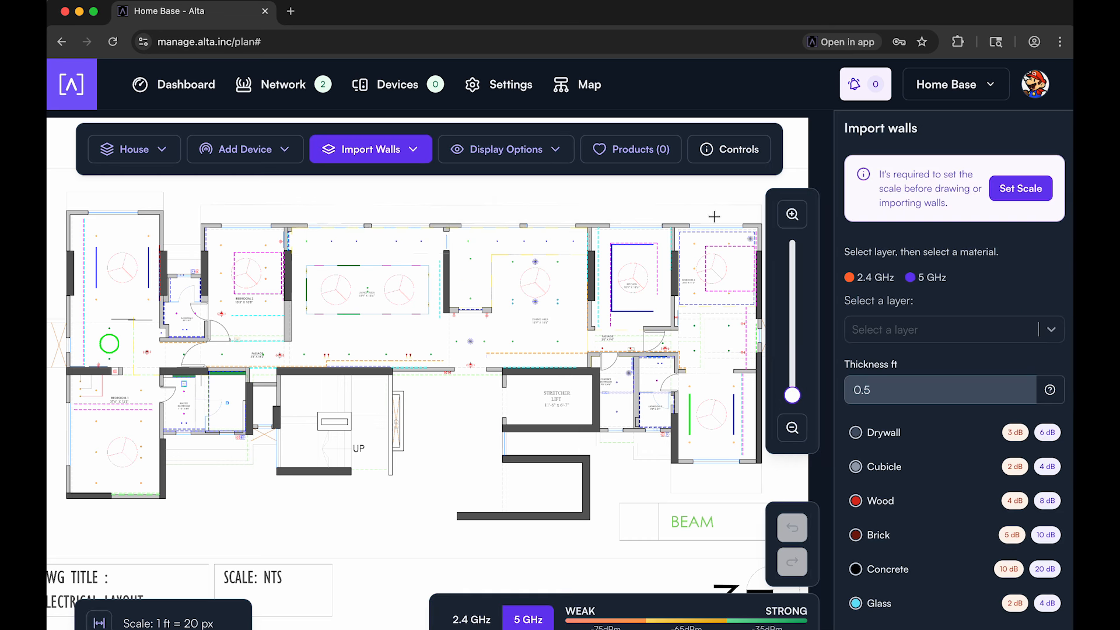
pyautogui.click(1035, 193)
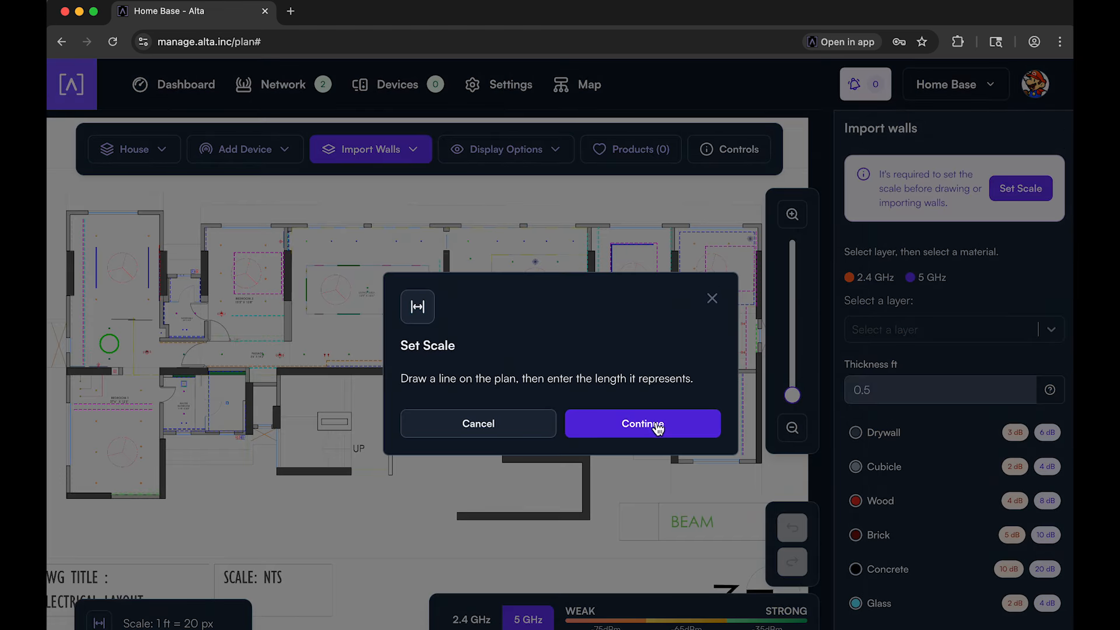
pyautogui.click(654, 426)
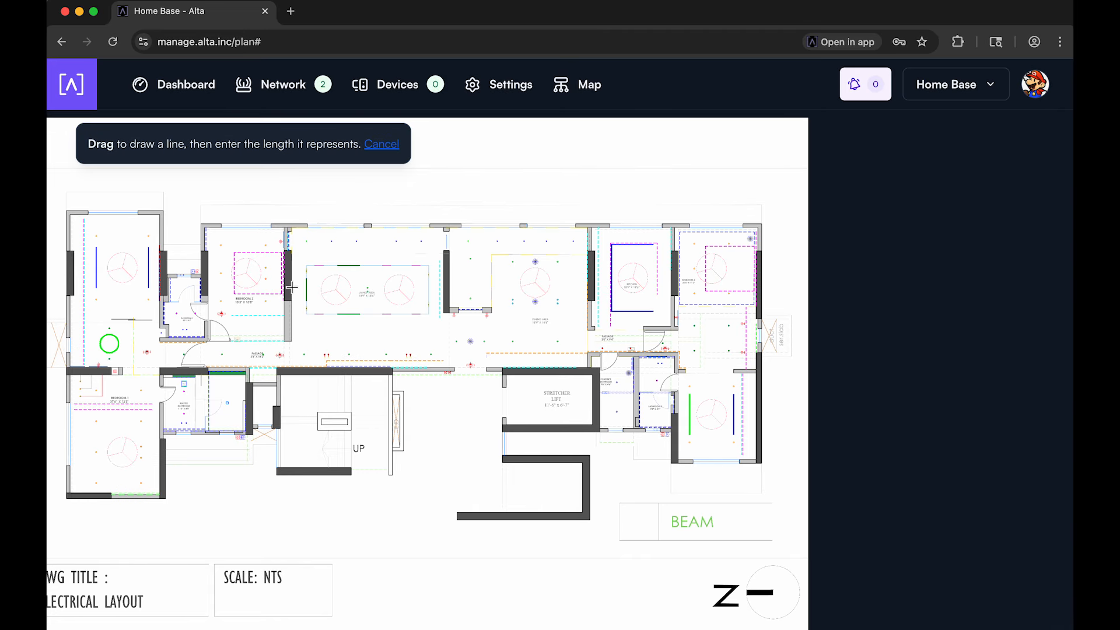
pyautogui.moveTo(289, 283); pyautogui.dragTo(446, 282)
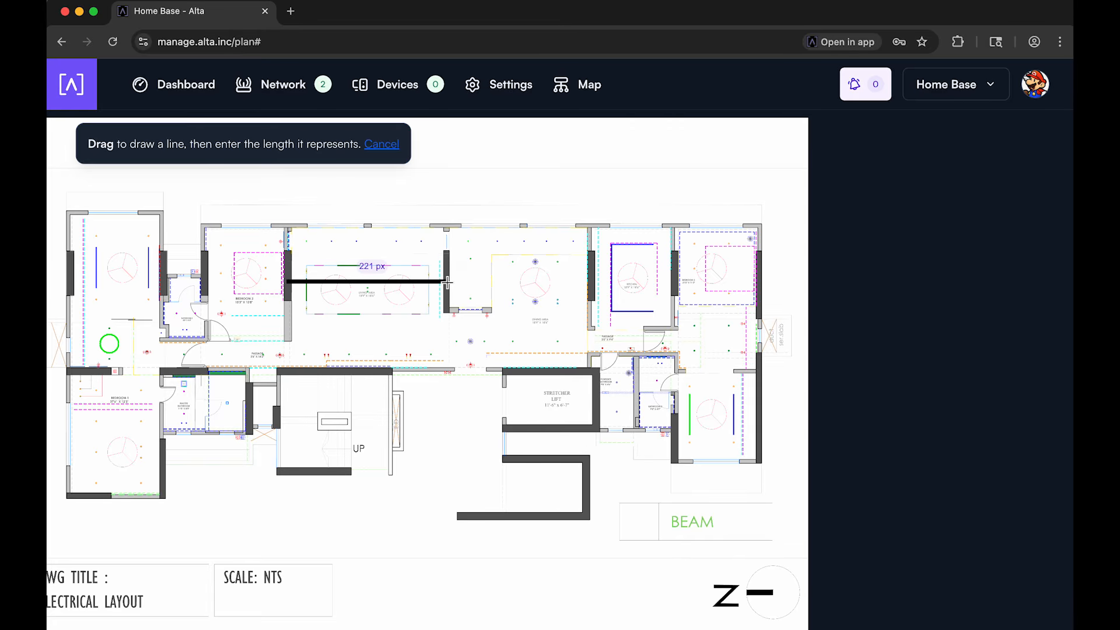
pyautogui.click(300, 297)
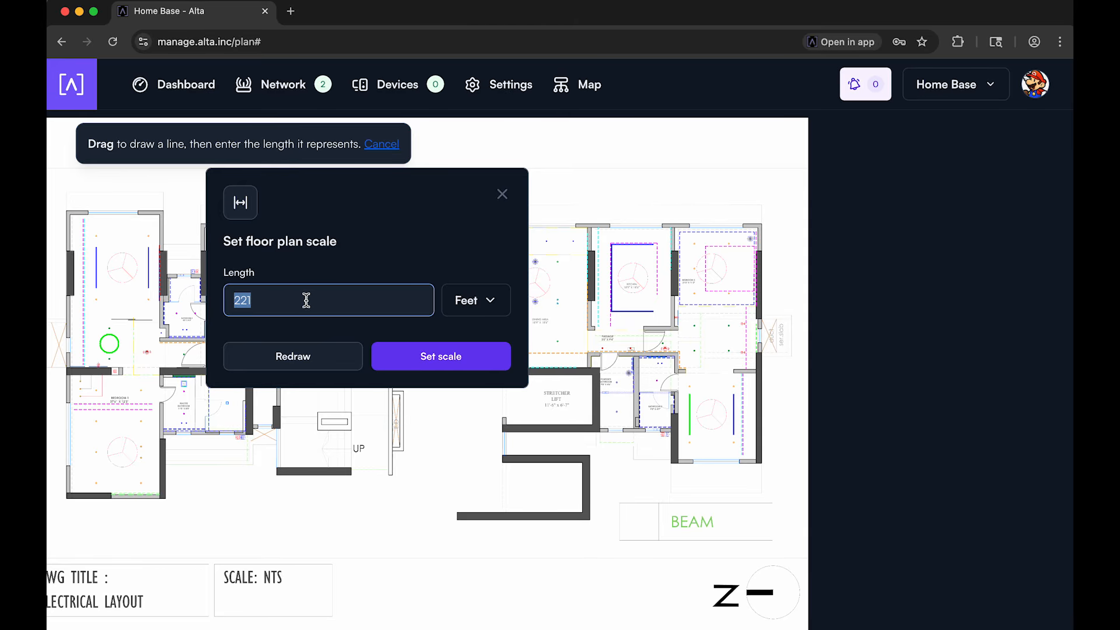
pyautogui.write('25')
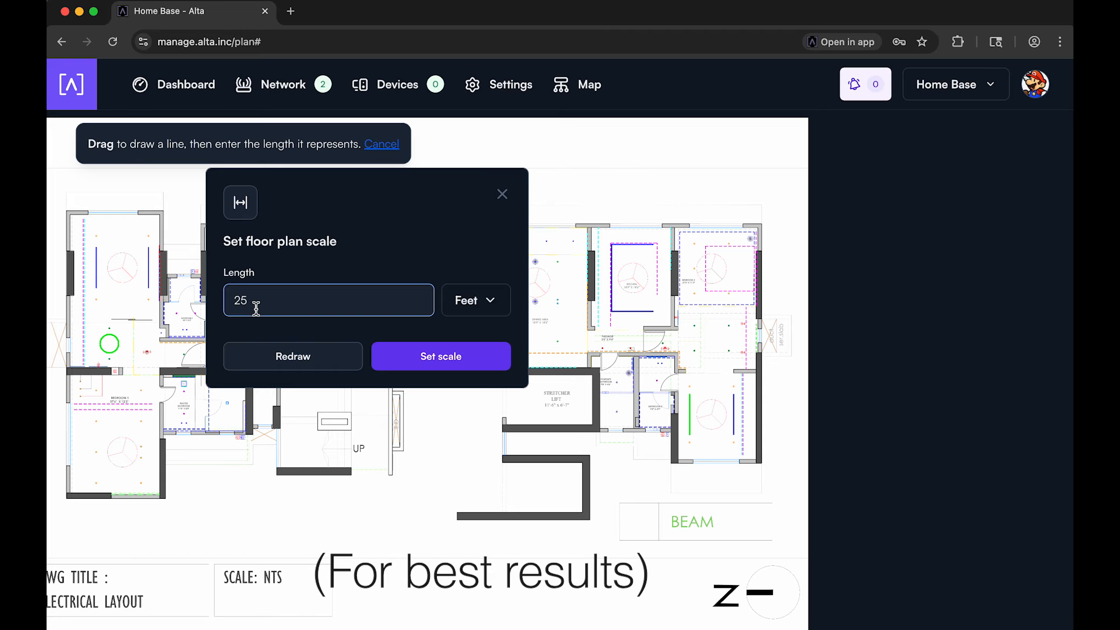
pyautogui.click(465, 359)
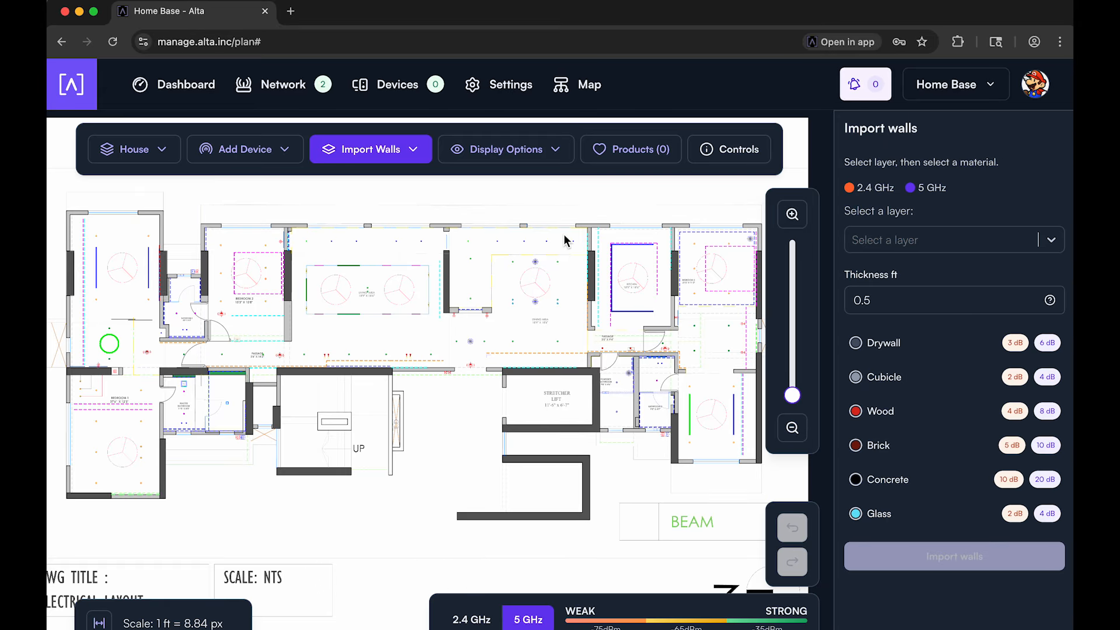
# Step: Select the AA-WALL layer for wall import and assign it the Concrete material
pyautogui.click(944, 240)
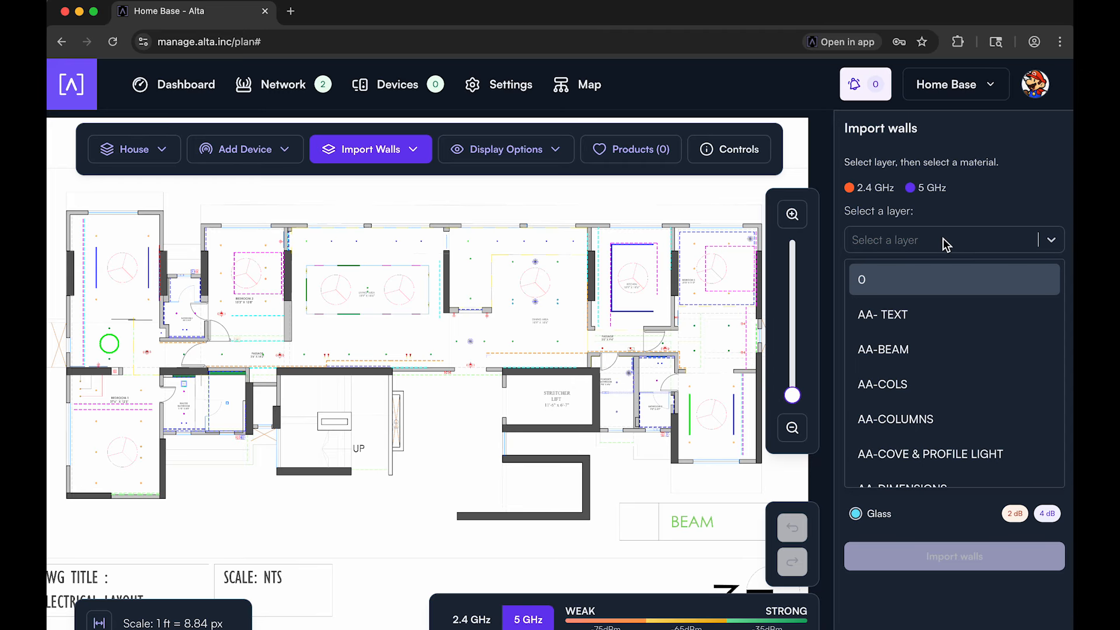
pyautogui.write('wall')
pyautogui.click(933, 273)
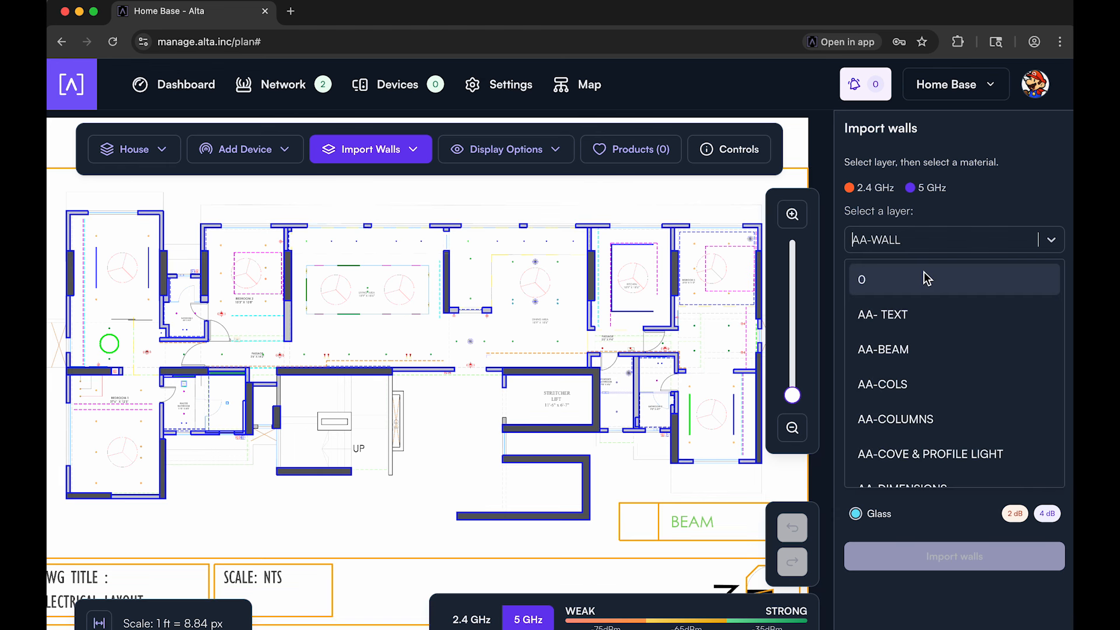
pyautogui.click(912, 239)
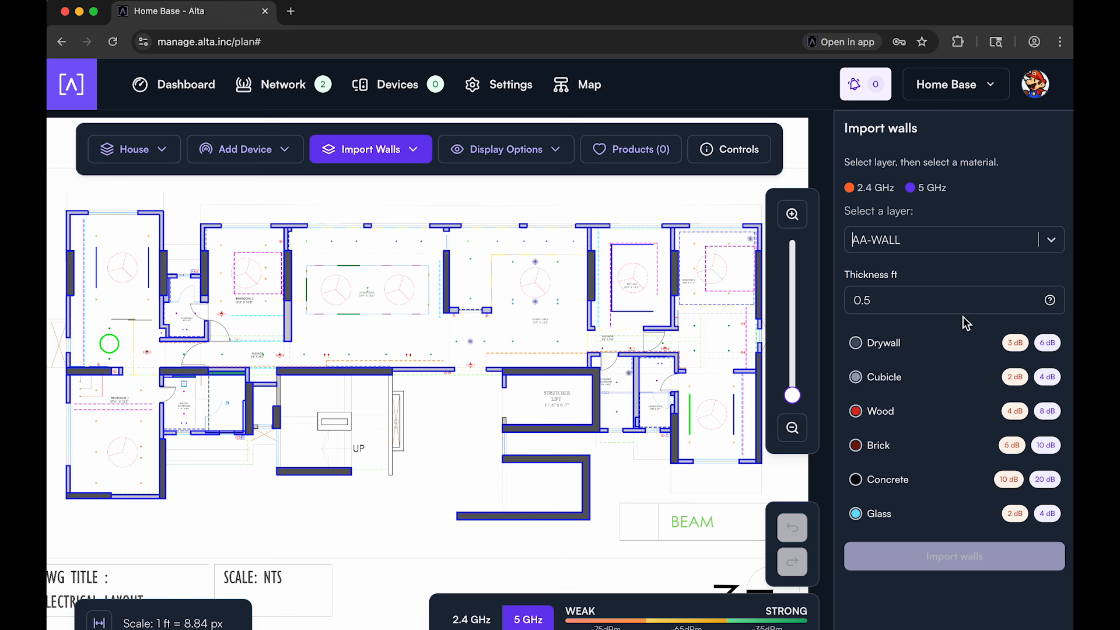
pyautogui.click(894, 300)
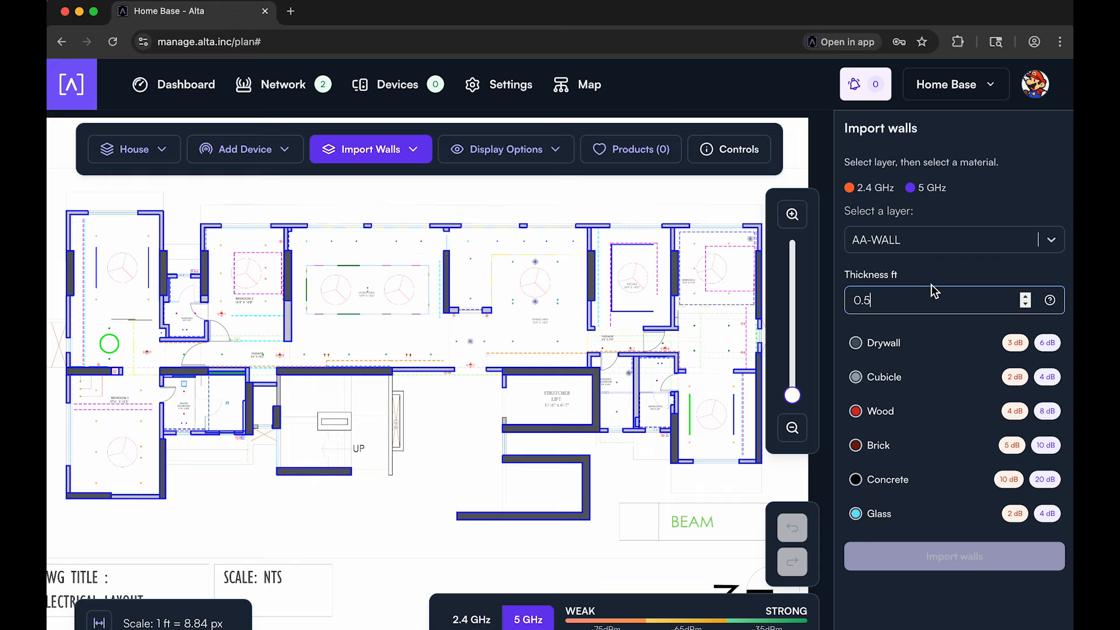
pyautogui.click(909, 480)
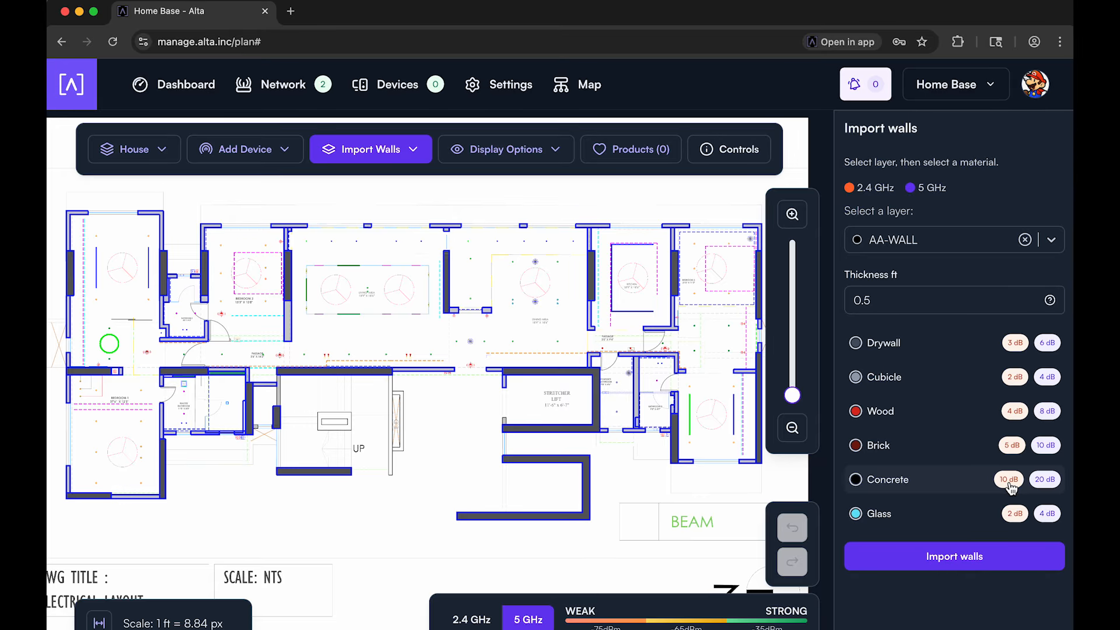
# Step: Try a wall thickness of 0.25 ft, and restore it to 0.5 ft
pyautogui.click(887, 302)
pyautogui.click(867, 300)
pyautogui.write('2')
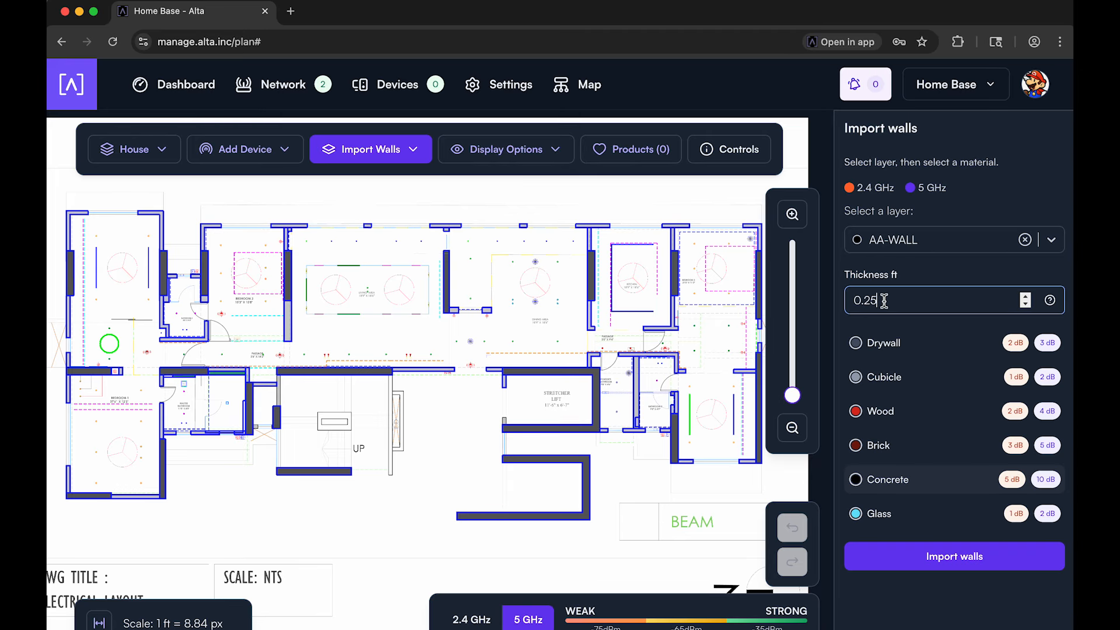
pyautogui.click(866, 299)
pyautogui.press('BackSpace')
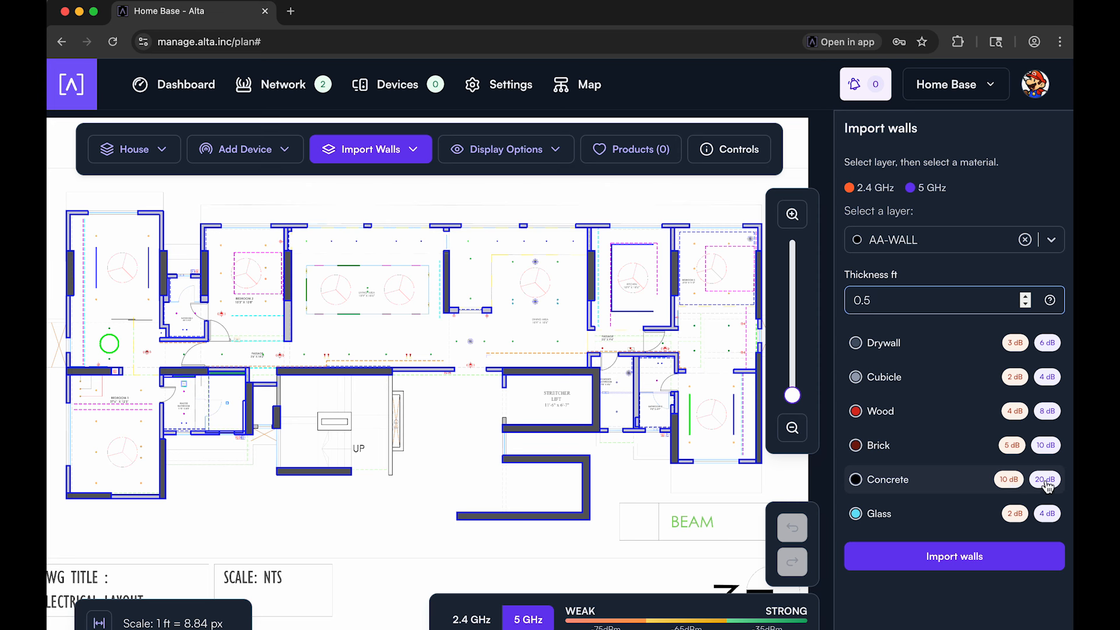
# Step: Keep Concrete as the material and import the walls from the AA-WALL layer
pyautogui.click(935, 485)
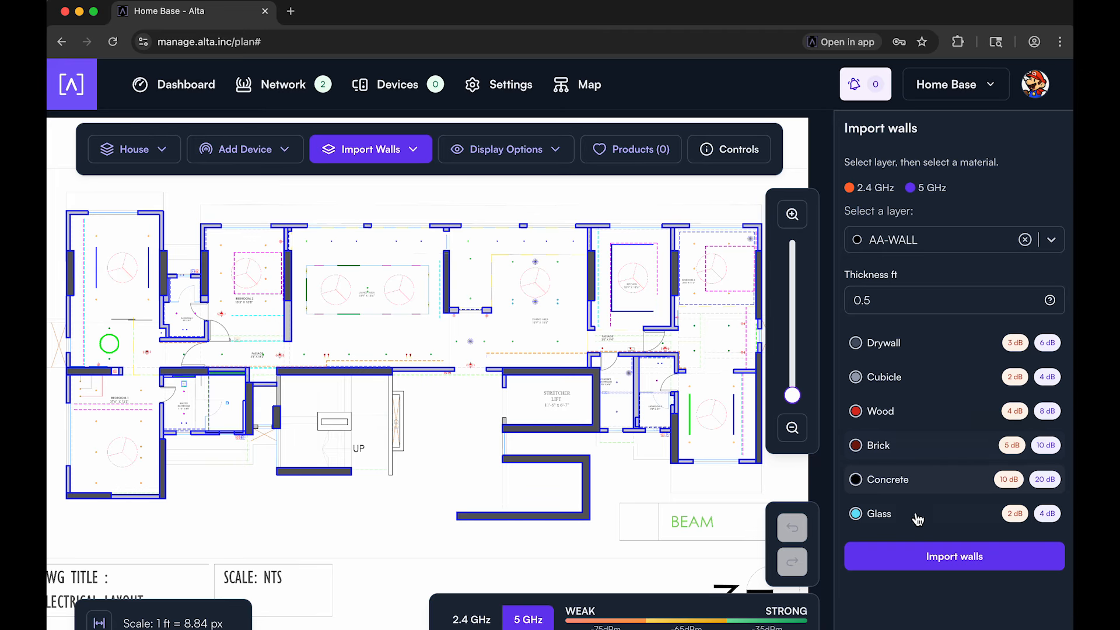
pyautogui.click(932, 557)
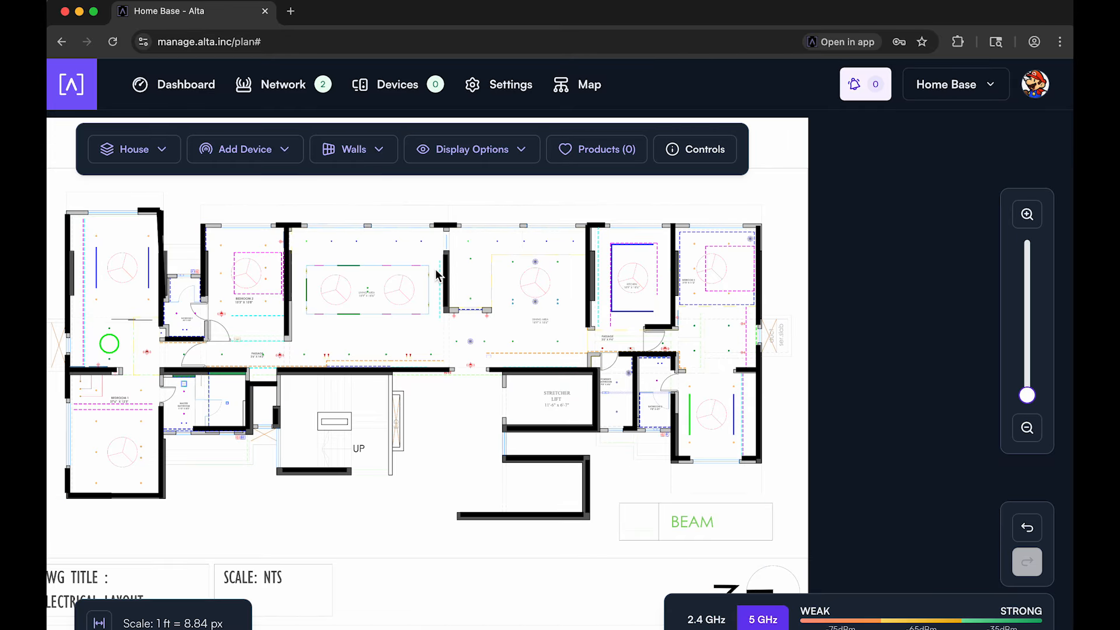
# Step: Draw short Concrete walls extending the stub wall between the two large central rooms and the corner beside the stretcher lift
pyautogui.click(378, 153)
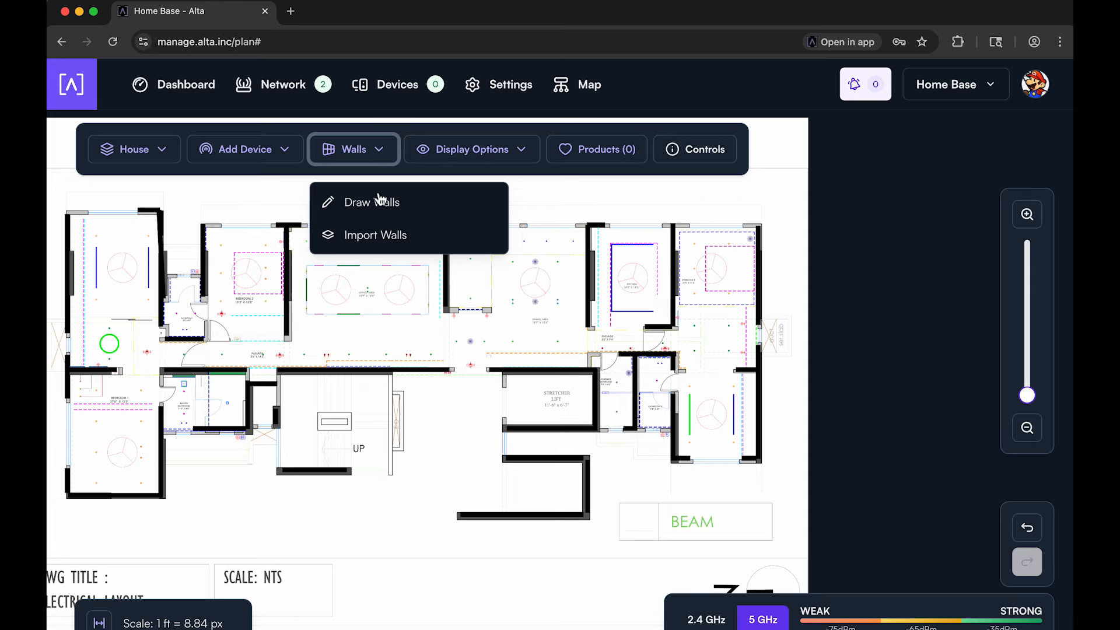
pyautogui.click(386, 205)
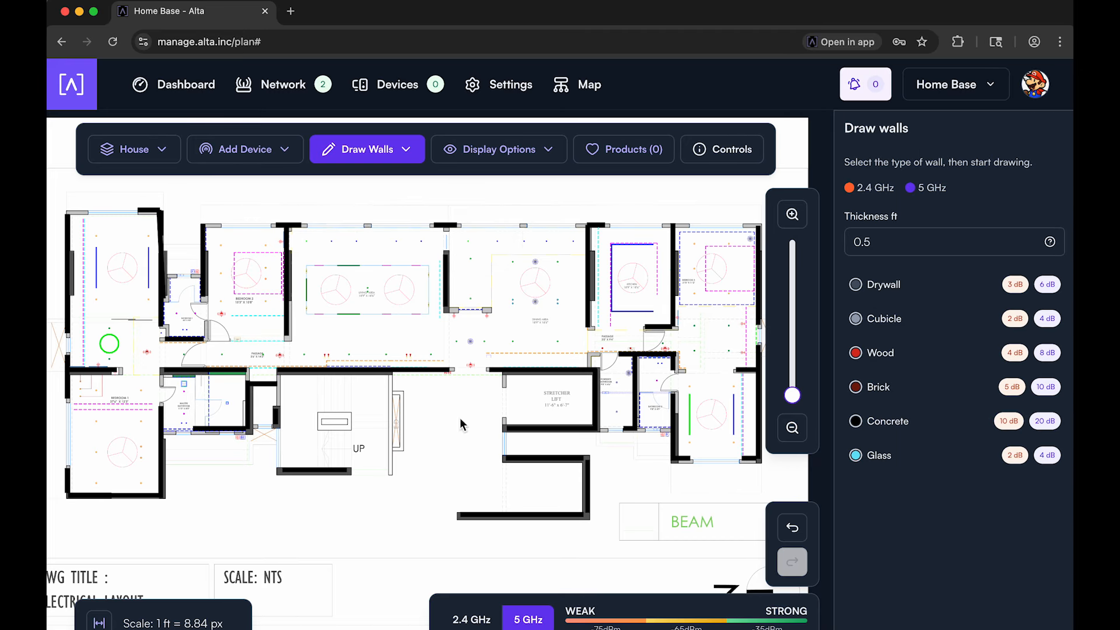
pyautogui.click(930, 425)
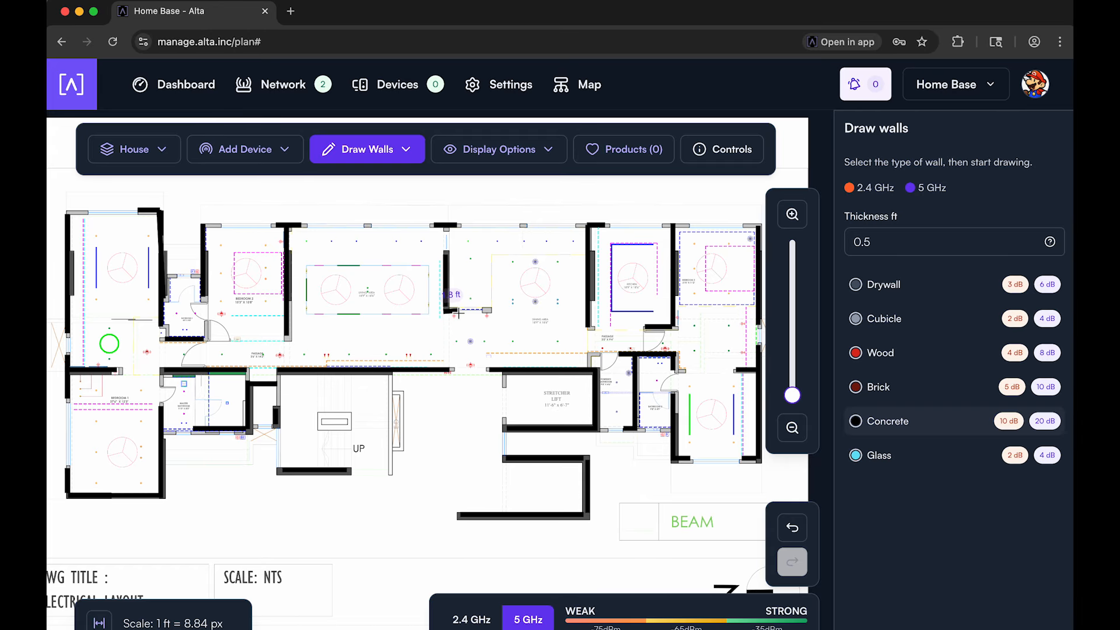
pyautogui.moveTo(458, 310); pyautogui.dragTo(429, 372)
pyautogui.press('Escape')
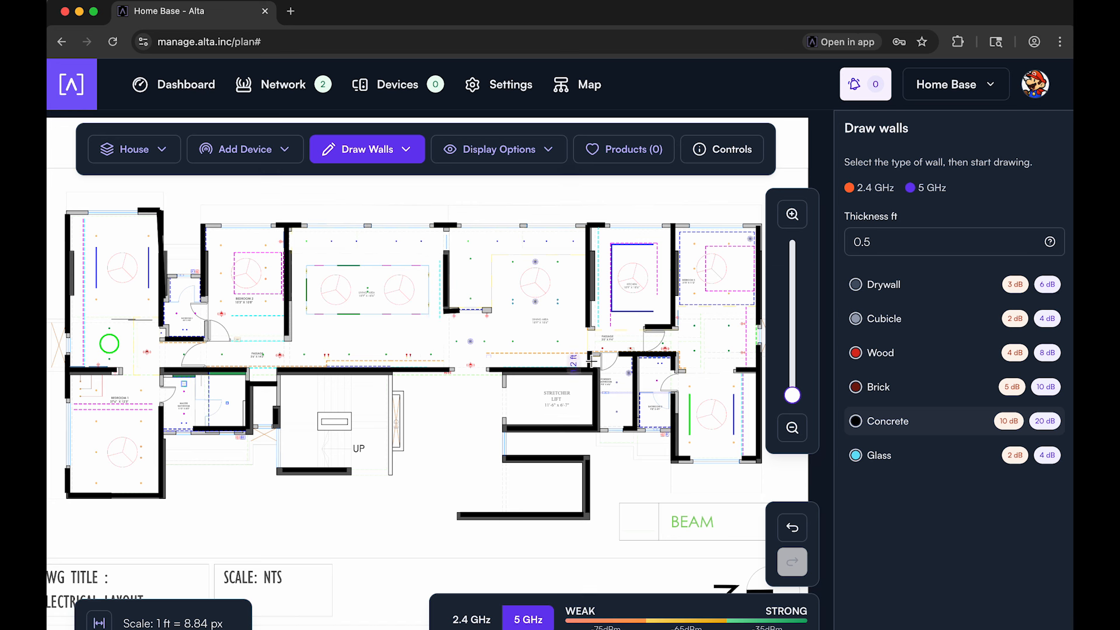
pyautogui.moveTo(593, 354); pyautogui.dragTo(635, 281)
pyautogui.press('Escape')
# Step: Draw short Concrete walls along the upper outer edge between the two rightmost rooms, at the right corner and midway along the large central room
pyautogui.moveTo(665, 226); pyautogui.dragTo(691, 226)
pyautogui.click(744, 225)
pyautogui.click(762, 225)
pyautogui.press('Escape')
pyautogui.click(363, 226)
pyautogui.click(372, 226)
pyautogui.press('Escape')
# Step: Draw short Concrete walls at the upper corners of Bedroom 2 and the far-left room, and leave wall drawing mode
pyautogui.click(204, 226)
pyautogui.click(223, 225)
pyautogui.press('Escape')
pyautogui.click(69, 214)
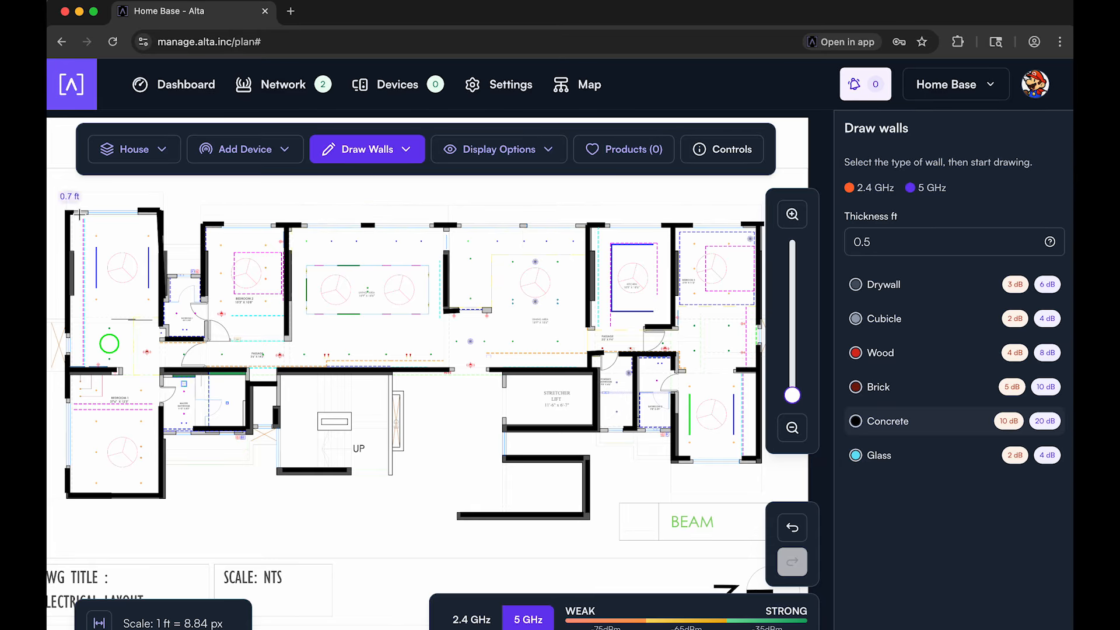
pyautogui.click(91, 212)
pyautogui.press('Escape')
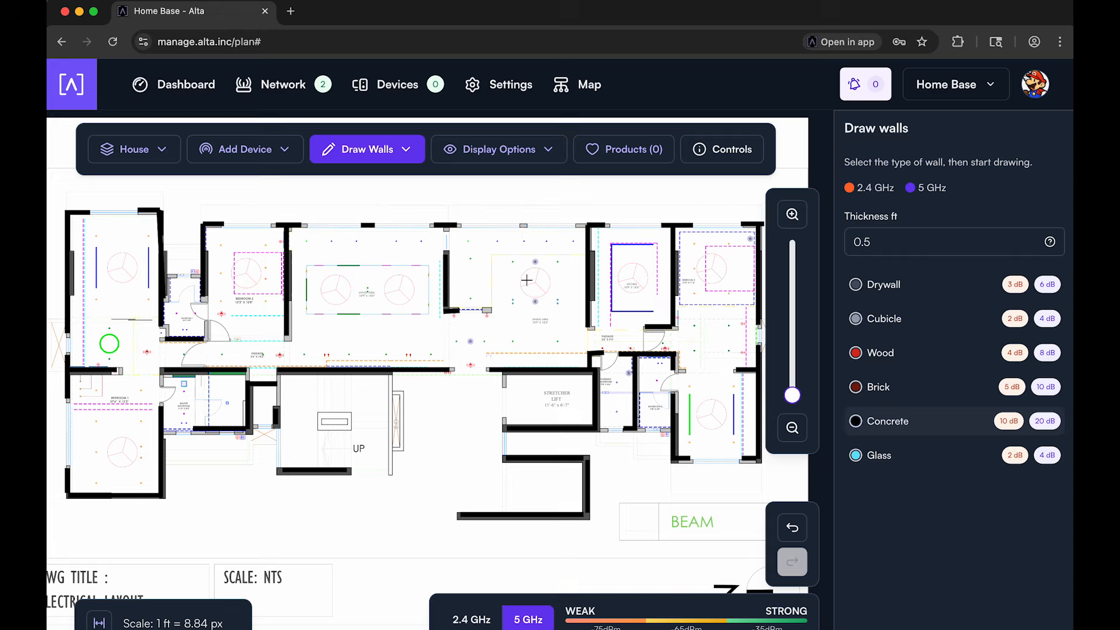
pyautogui.click(410, 153)
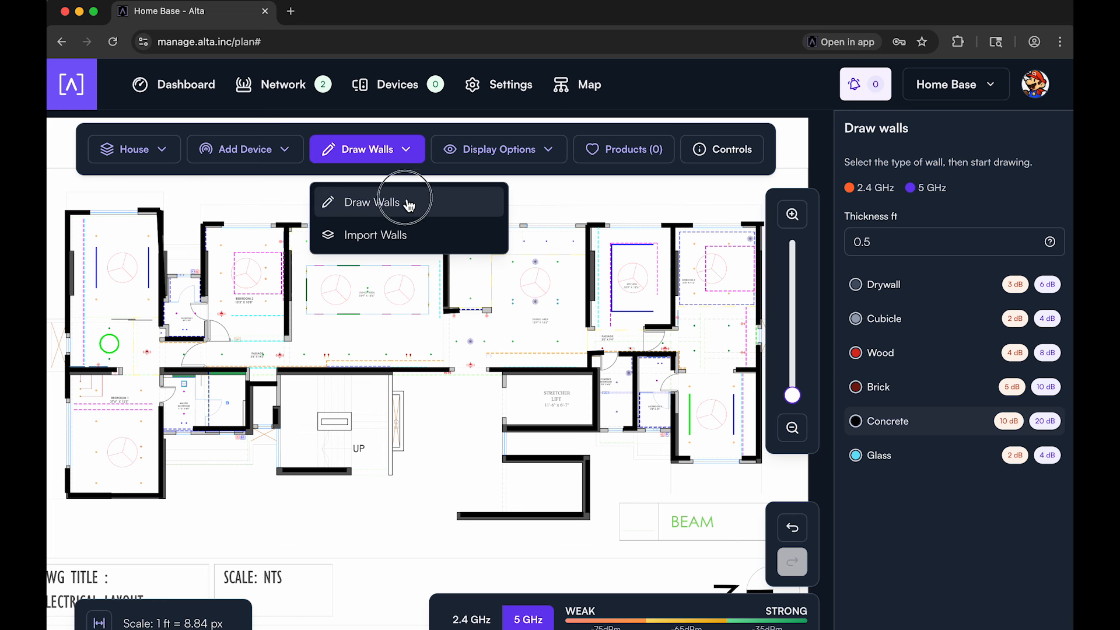
pyautogui.click(375, 200)
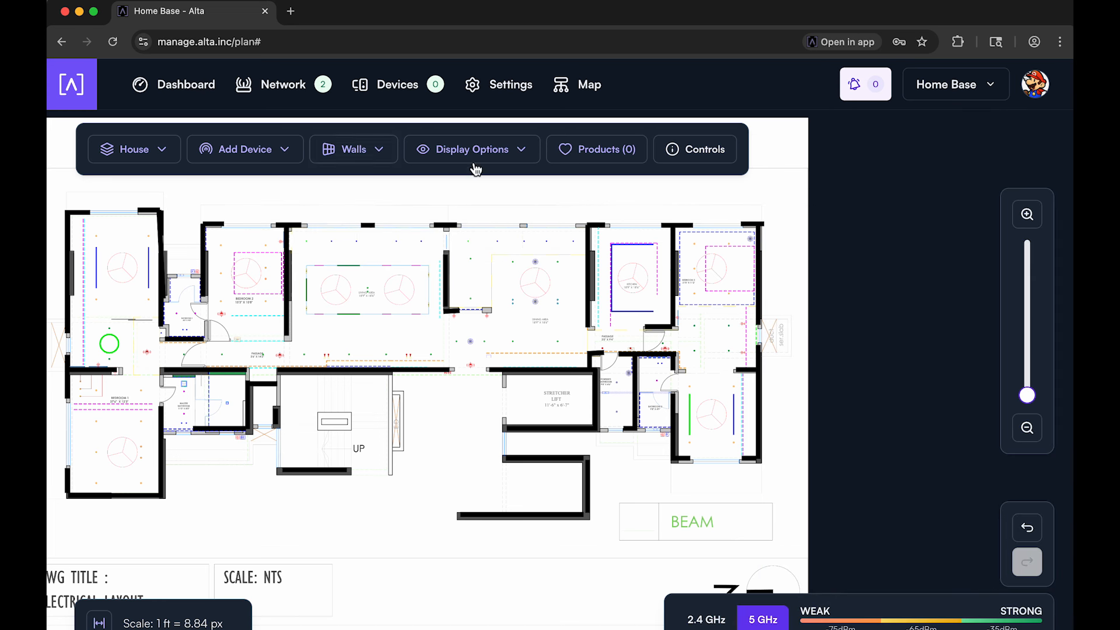
# Step: Place a planned AP6-PRO in the upper far-left room and shift it slightly toward the room's lower left
pyautogui.click(295, 150)
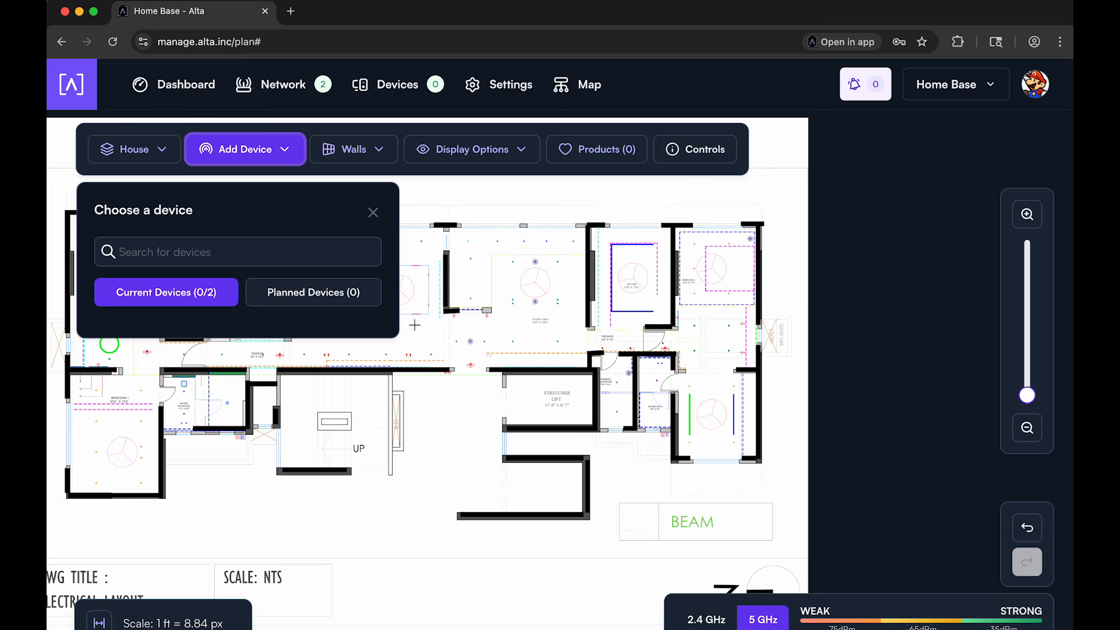
pyautogui.click(296, 293)
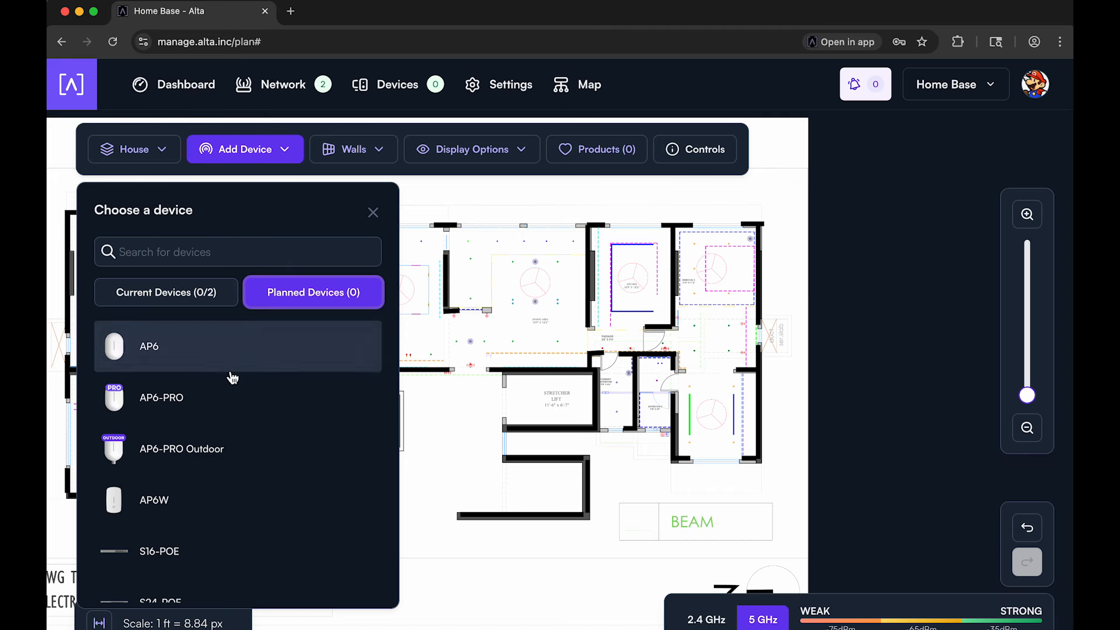
pyautogui.click(175, 397)
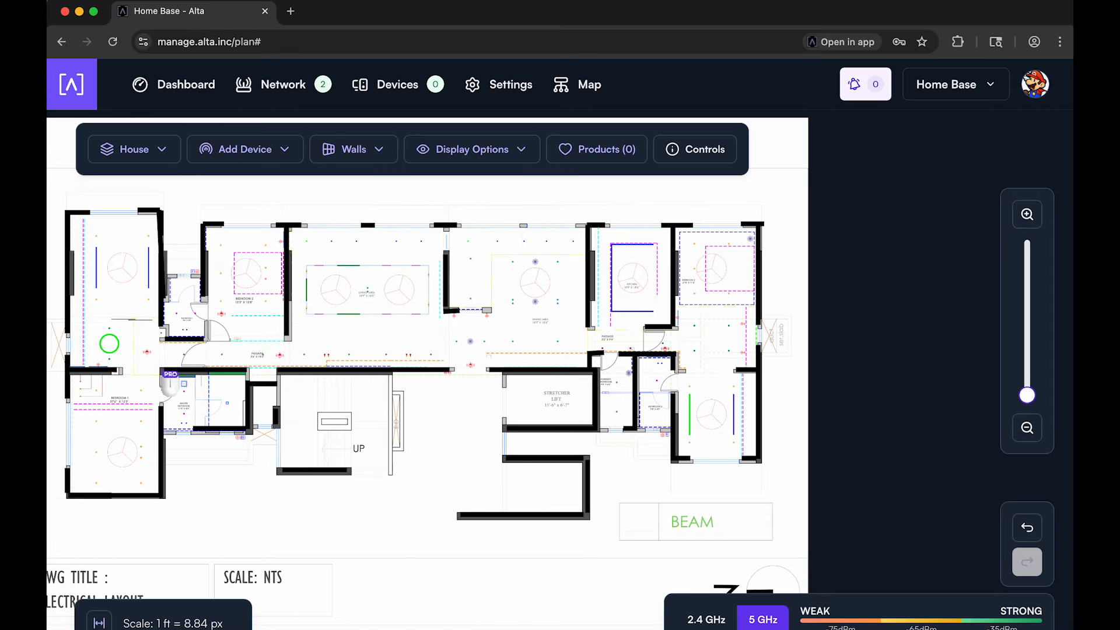
pyautogui.click(124, 282)
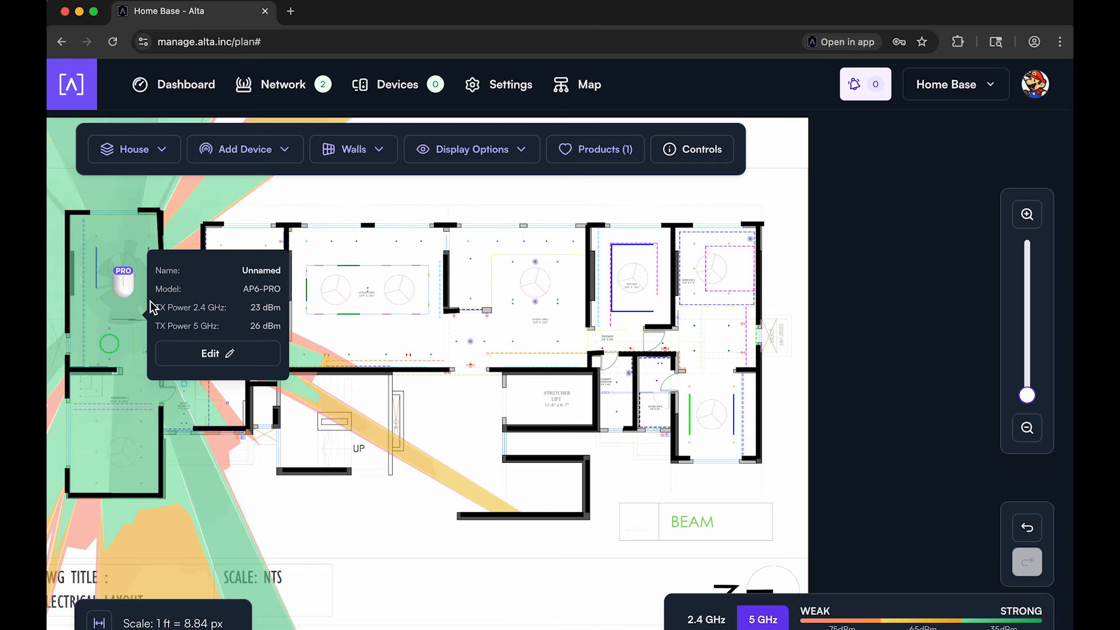
pyautogui.moveTo(133, 280); pyautogui.dragTo(111, 306)
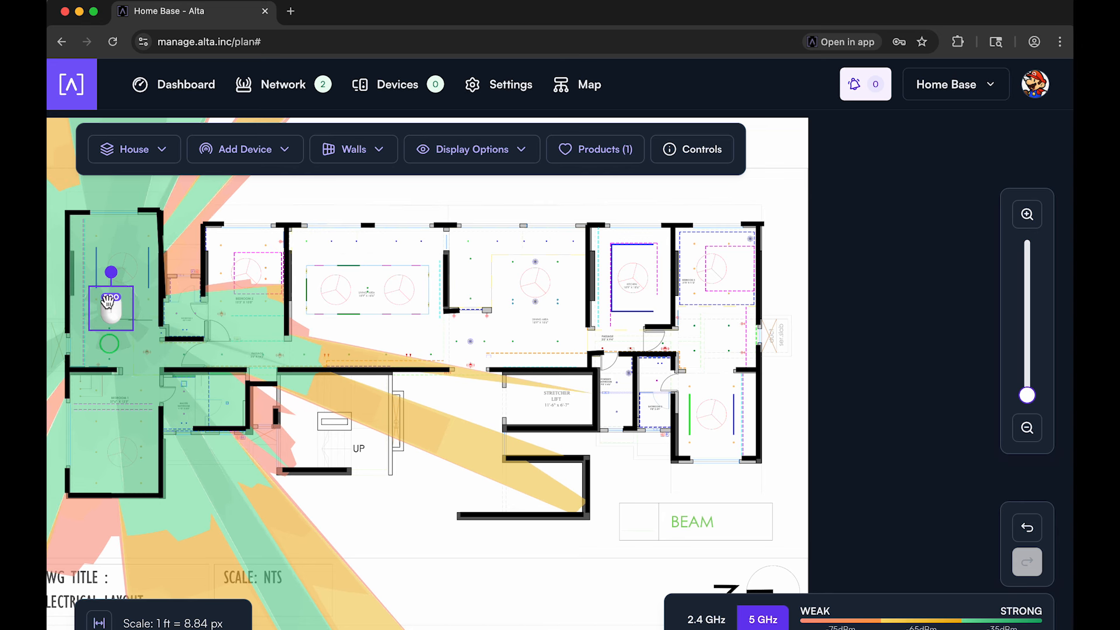
# Step: Place two more AP6-PRO units, one in the corridor below Bedroom 2 and one in the large room above the stretcher lift
pyautogui.click(286, 151)
pyautogui.moveTo(194, 417); pyautogui.dragTo(264, 357)
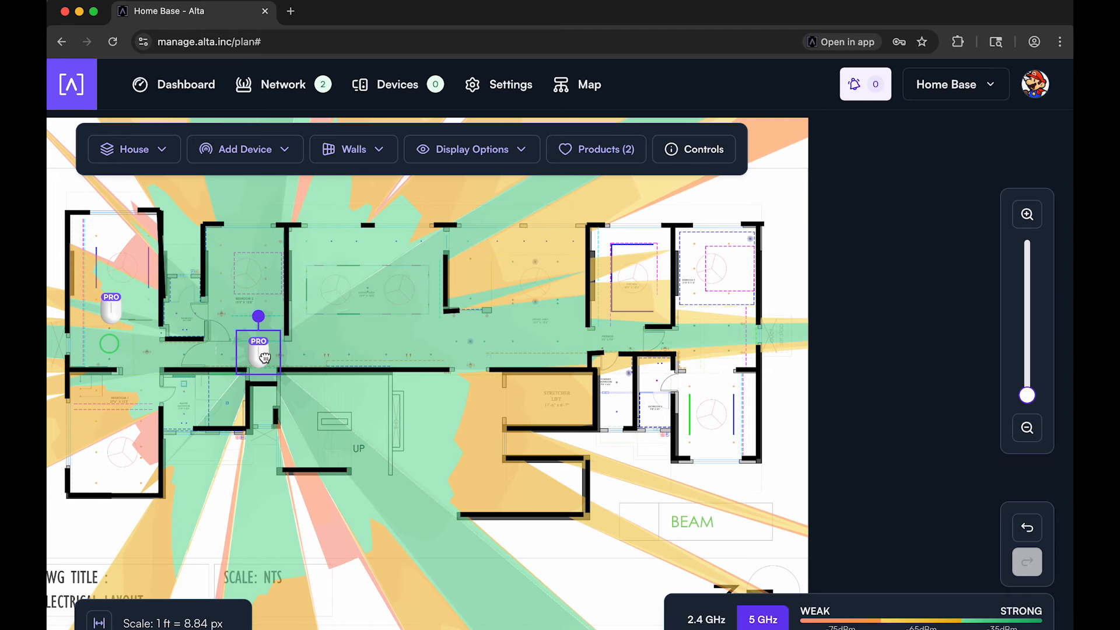
pyautogui.click(267, 156)
pyautogui.click(178, 405)
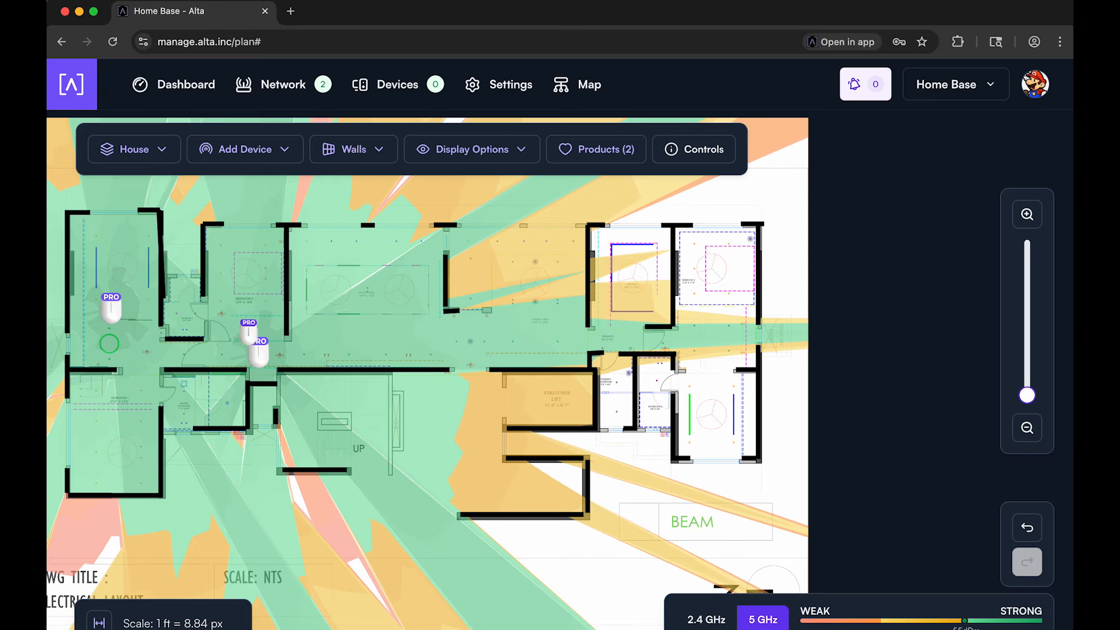
pyautogui.click(563, 293)
pyautogui.moveTo(558, 289); pyautogui.dragTo(506, 282)
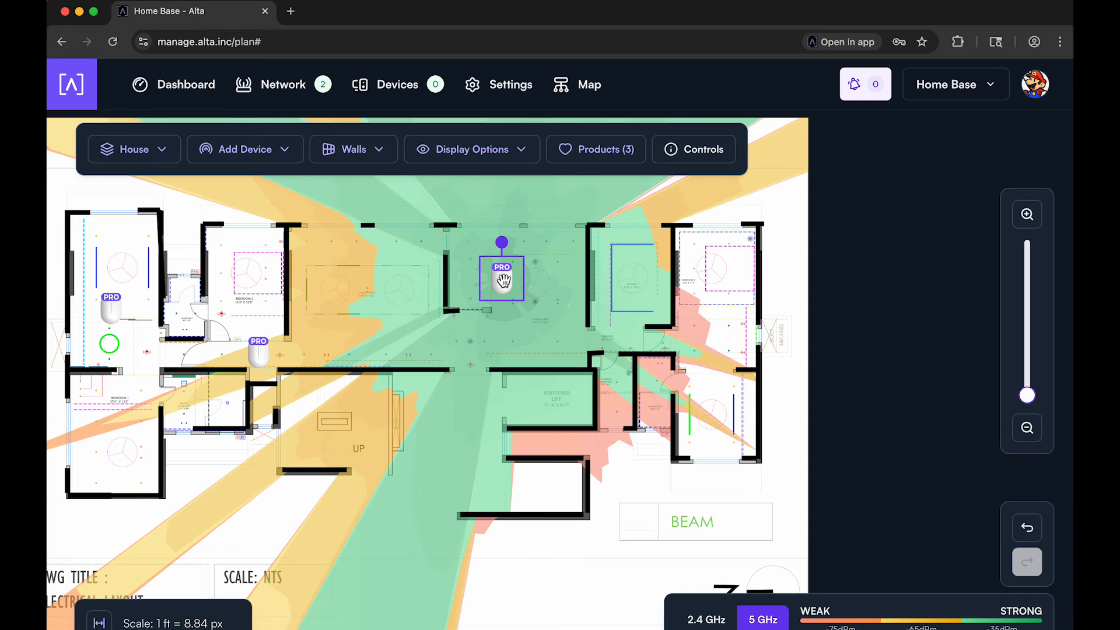
# Step: Place an AP6-PRO in the upper far-right room, adjust its position and deselect it to display the combined coverage
pyautogui.click(275, 148)
pyautogui.click(201, 408)
pyautogui.moveTo(582, 312); pyautogui.dragTo(718, 315)
pyautogui.click(717, 315)
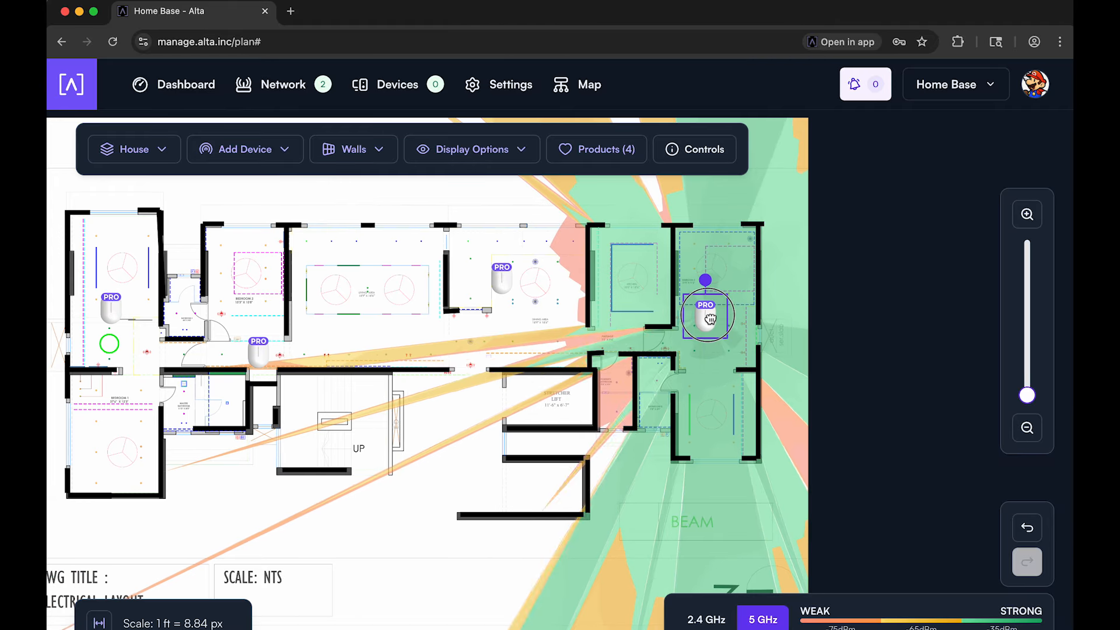
pyautogui.moveTo(714, 314); pyautogui.dragTo(716, 311)
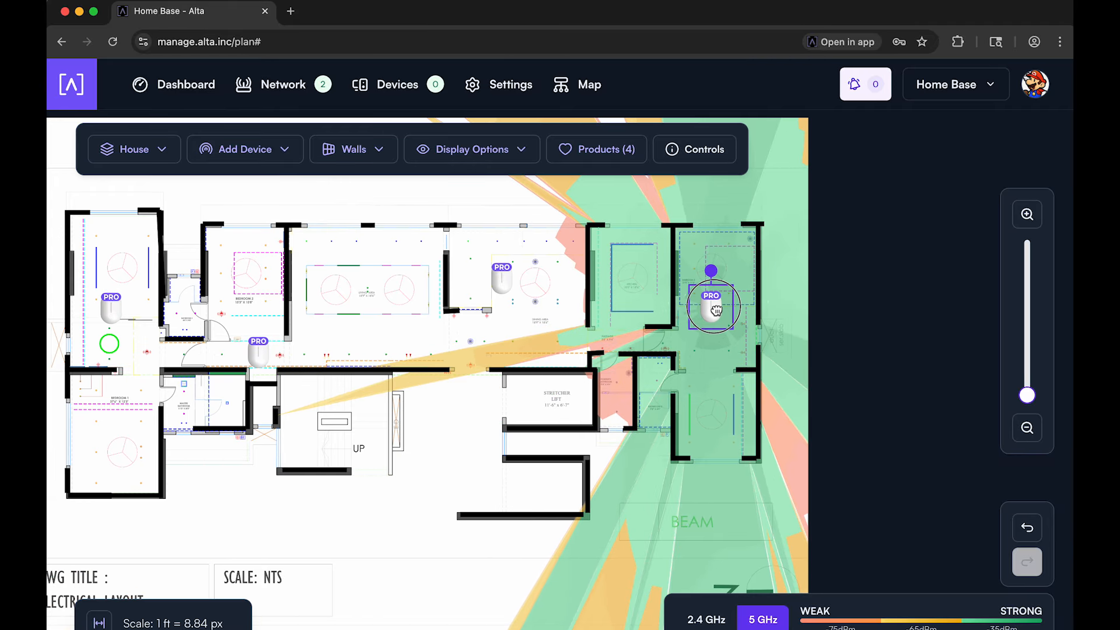
pyautogui.moveTo(706, 312)
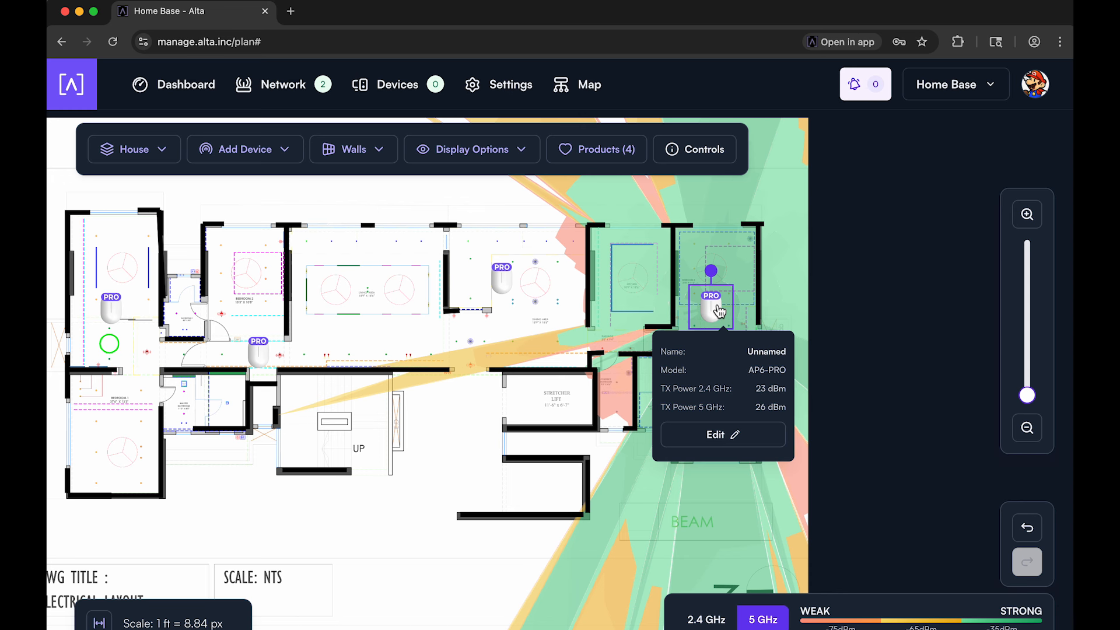
pyautogui.click(629, 291)
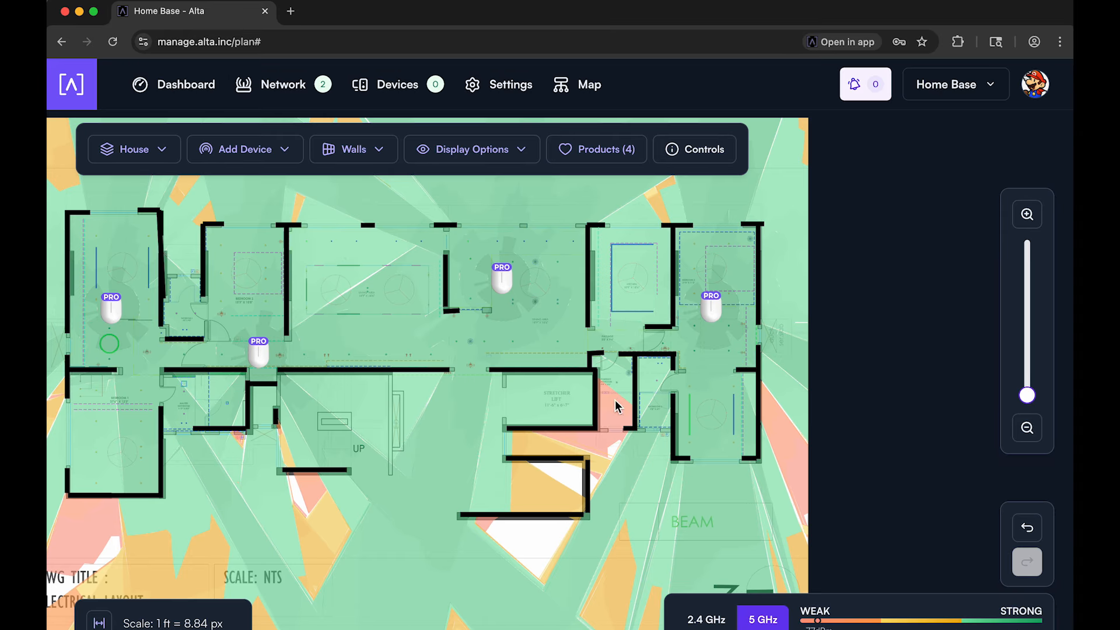
# Step: Place an AP6-PRO near the stretcher lift and move it into the small room just right of the lift
pyautogui.click(290, 158)
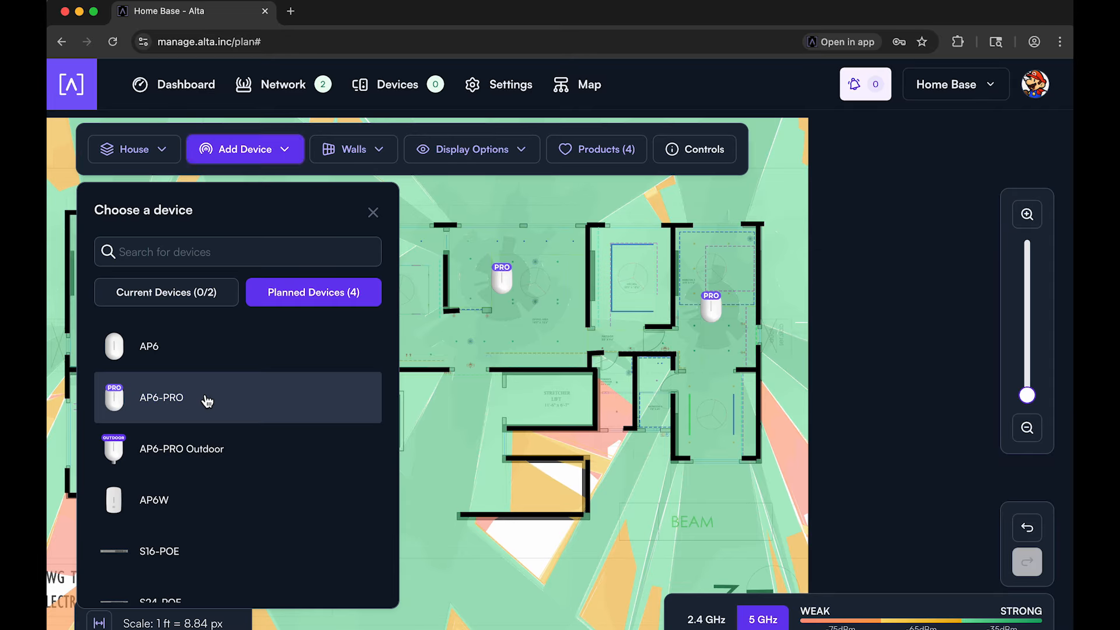
pyautogui.click(207, 401)
pyautogui.click(590, 411)
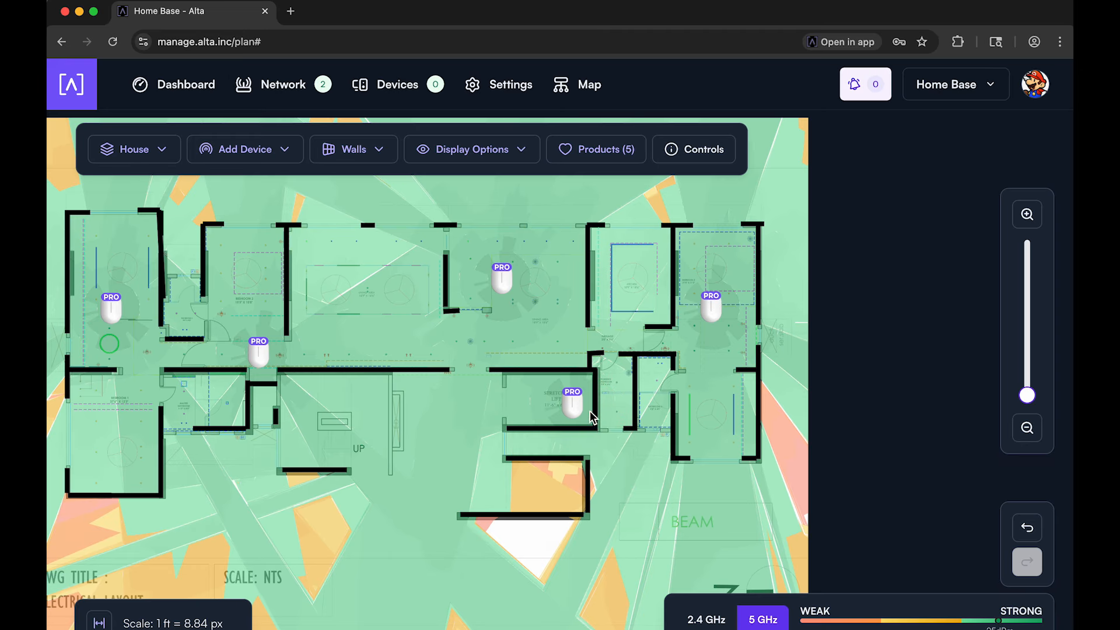
pyautogui.click(548, 406)
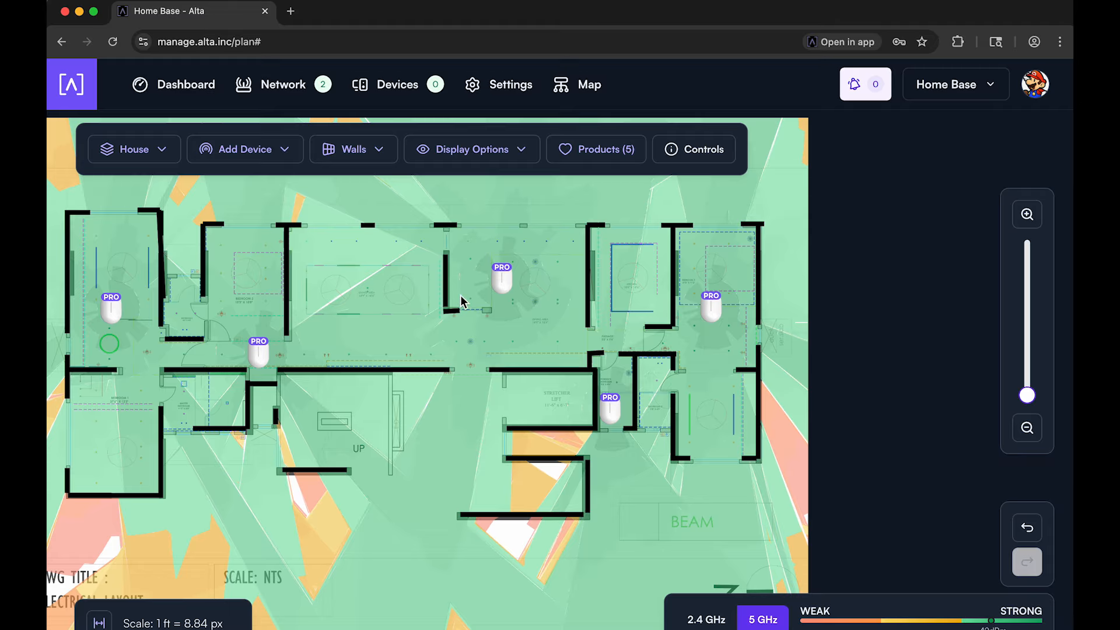
# Step: Switch the AP6-PRO above the stretcher lift to wall mounting and move it onto the short upper wall between the two large central rooms
pyautogui.moveTo(507, 291)
pyautogui.click(508, 285)
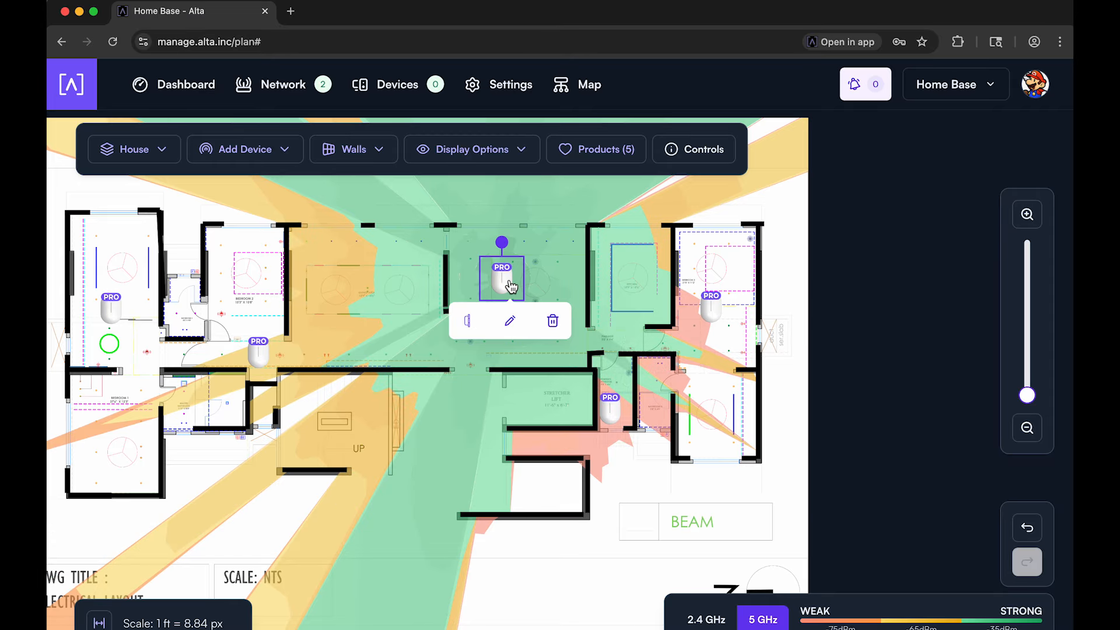
pyautogui.click(472, 322)
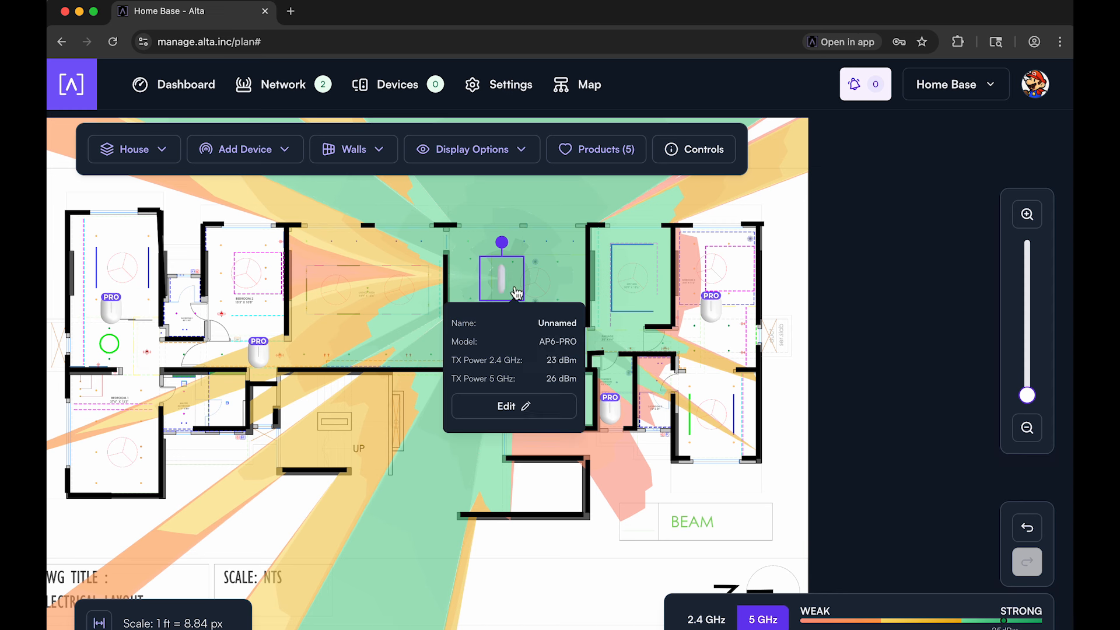
pyautogui.moveTo(506, 284); pyautogui.dragTo(463, 275)
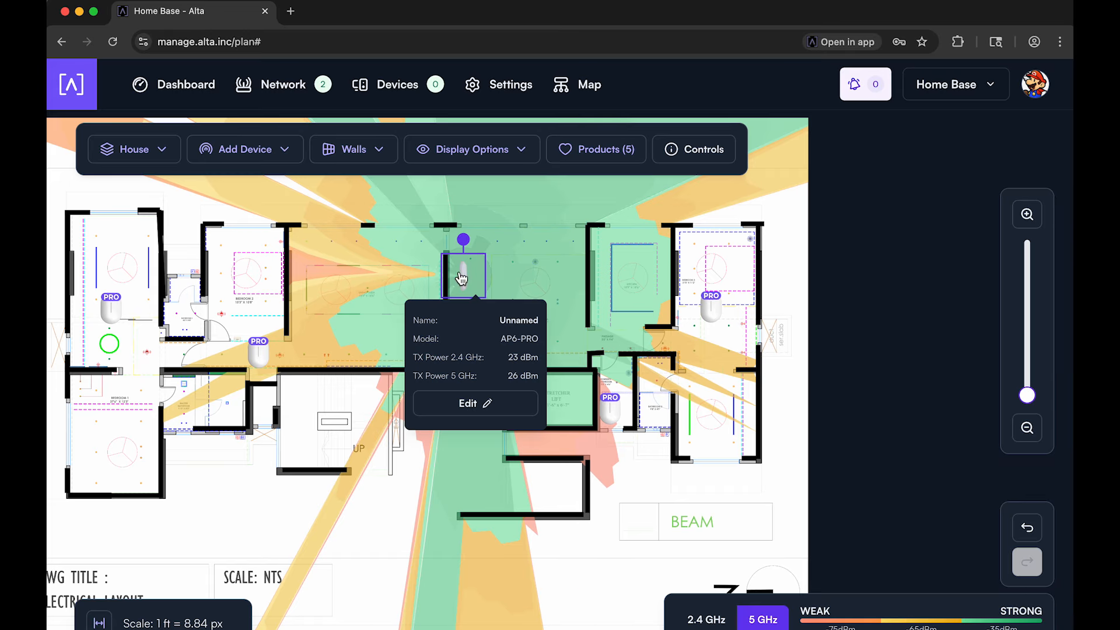
pyautogui.moveTo(467, 275); pyautogui.dragTo(455, 235)
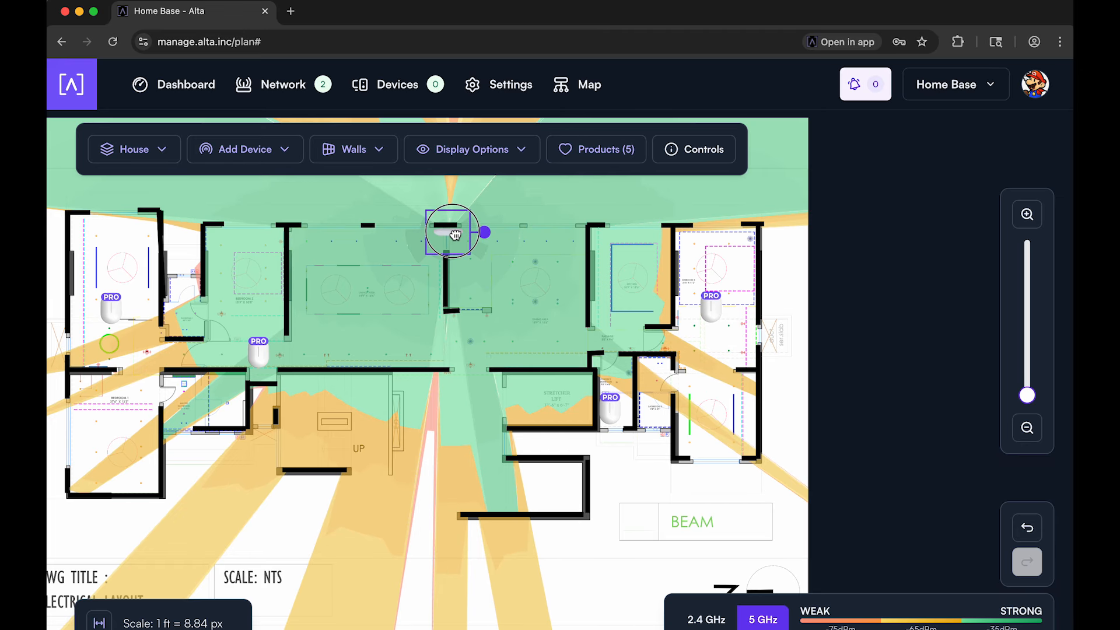
pyautogui.click(552, 276)
# Step: Add a planned AP6W to the large room above the stretcher lift and mount it on that room's right wall, facing inward
pyautogui.click(282, 145)
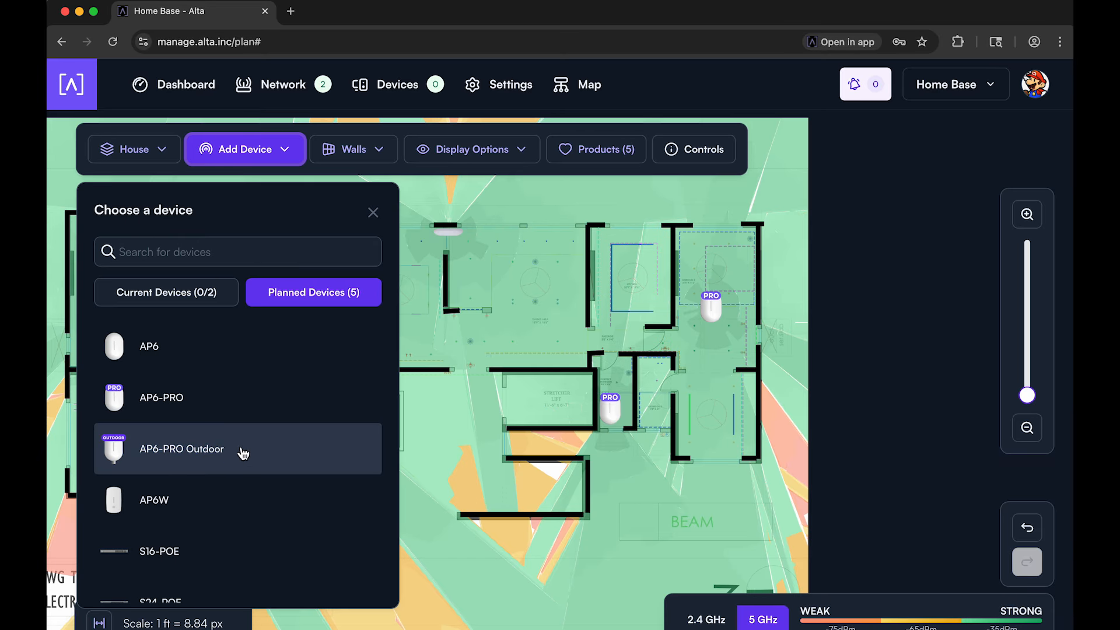
pyautogui.click(201, 506)
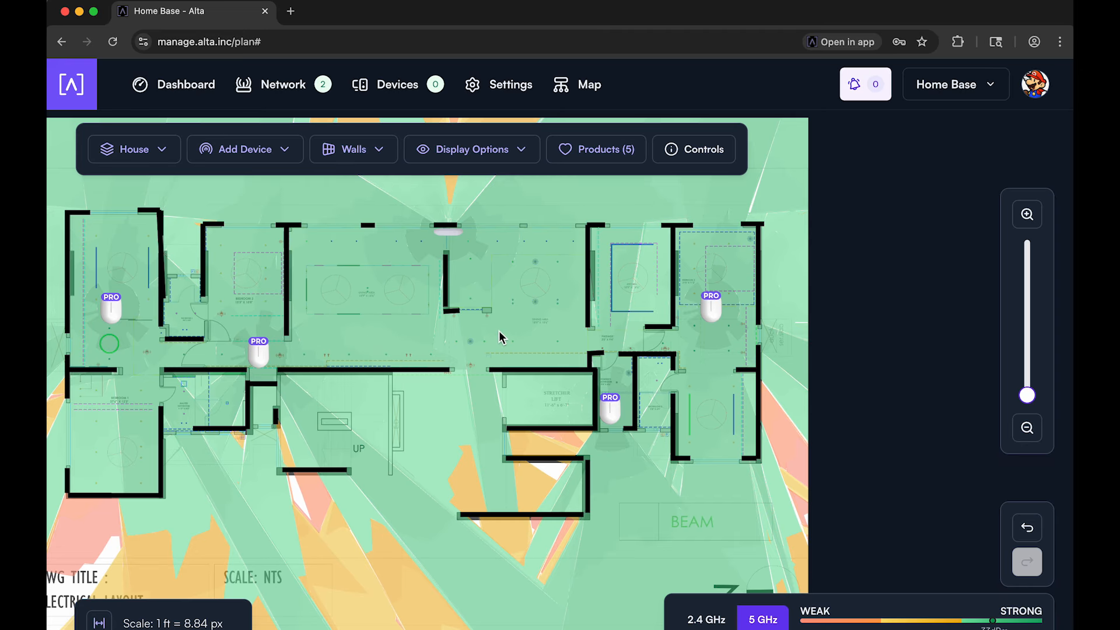
pyautogui.click(492, 305)
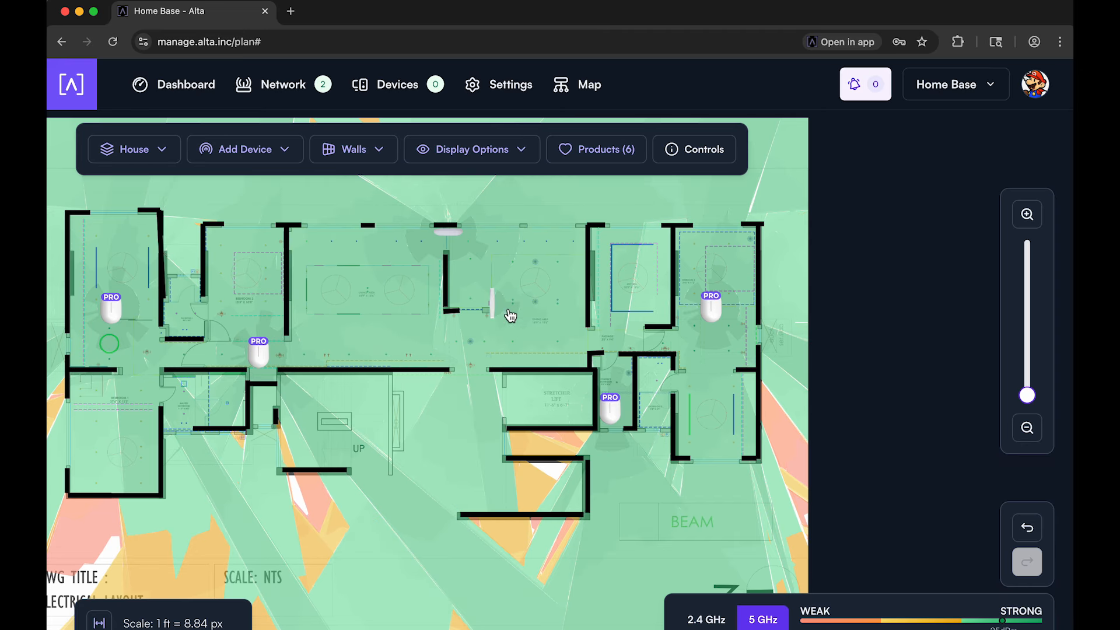
pyautogui.moveTo(499, 309); pyautogui.dragTo(545, 324)
pyautogui.moveTo(545, 284); pyautogui.dragTo(585, 283)
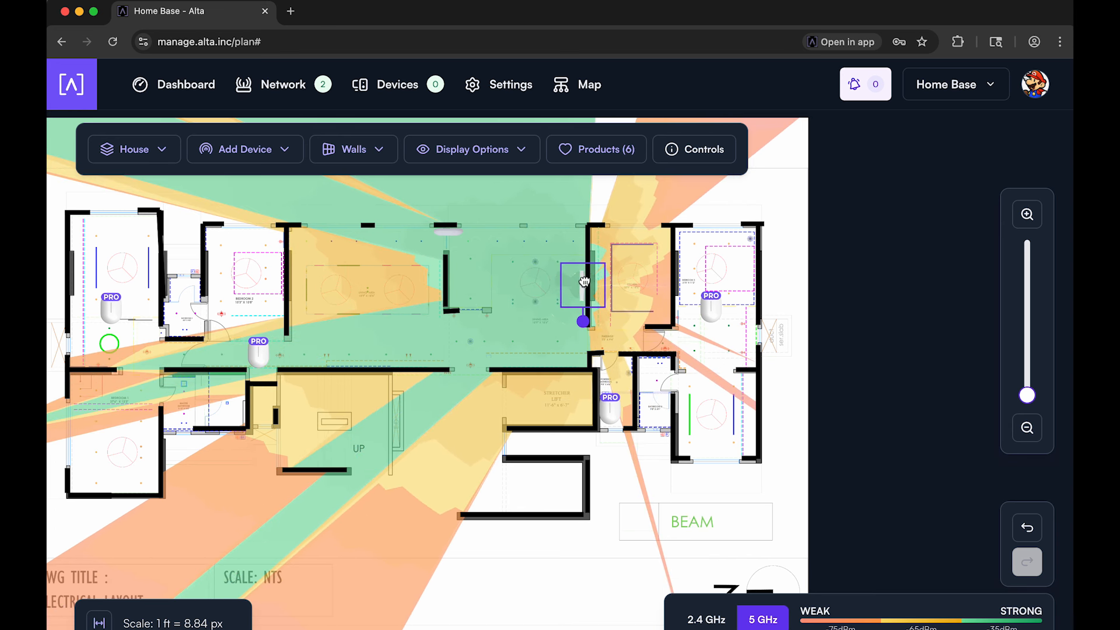
pyautogui.click(499, 278)
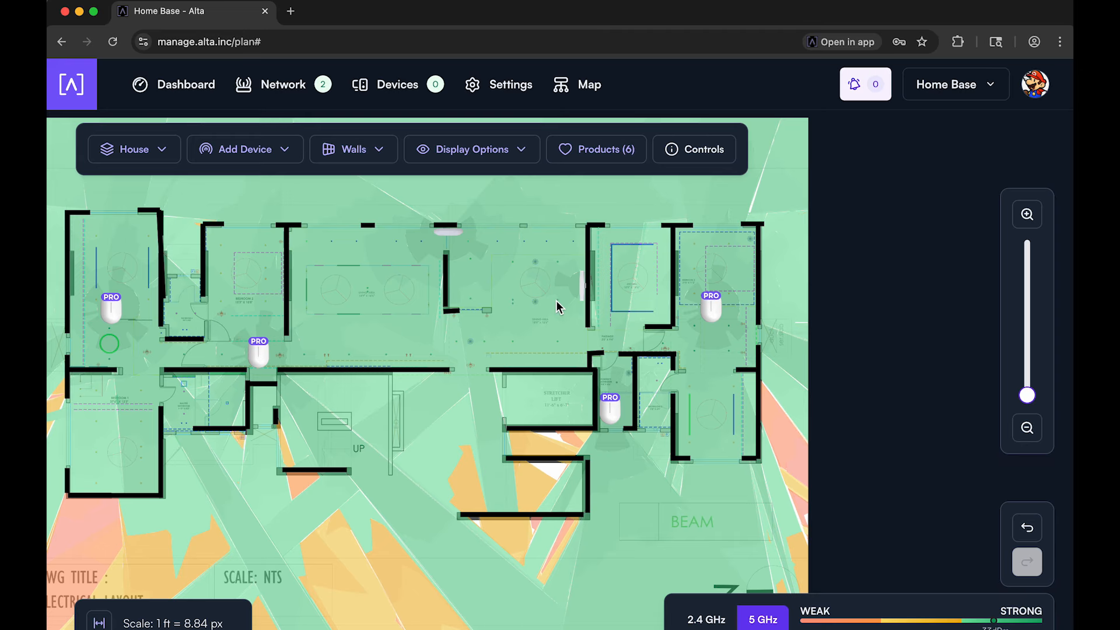
# Step: Check the individual coverage of the AP6-PRO beside the lift and the wall-mounted AP6-PRO, and open the planned products list
pyautogui.click(530, 369)
pyautogui.click(610, 406)
pyautogui.click(452, 232)
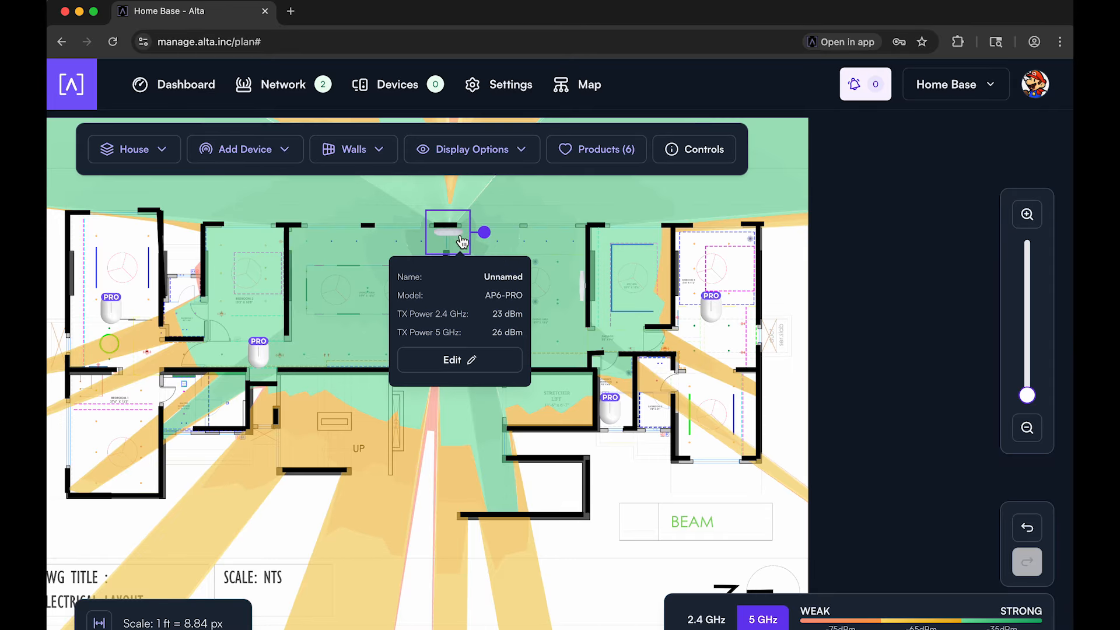
pyautogui.click(527, 315)
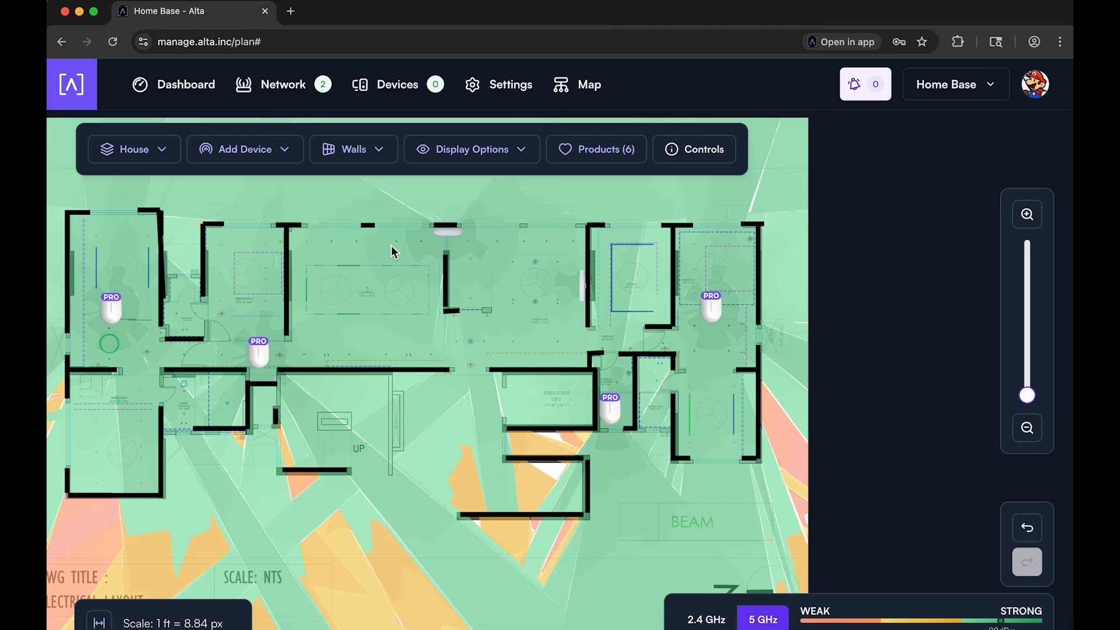
pyautogui.click(584, 157)
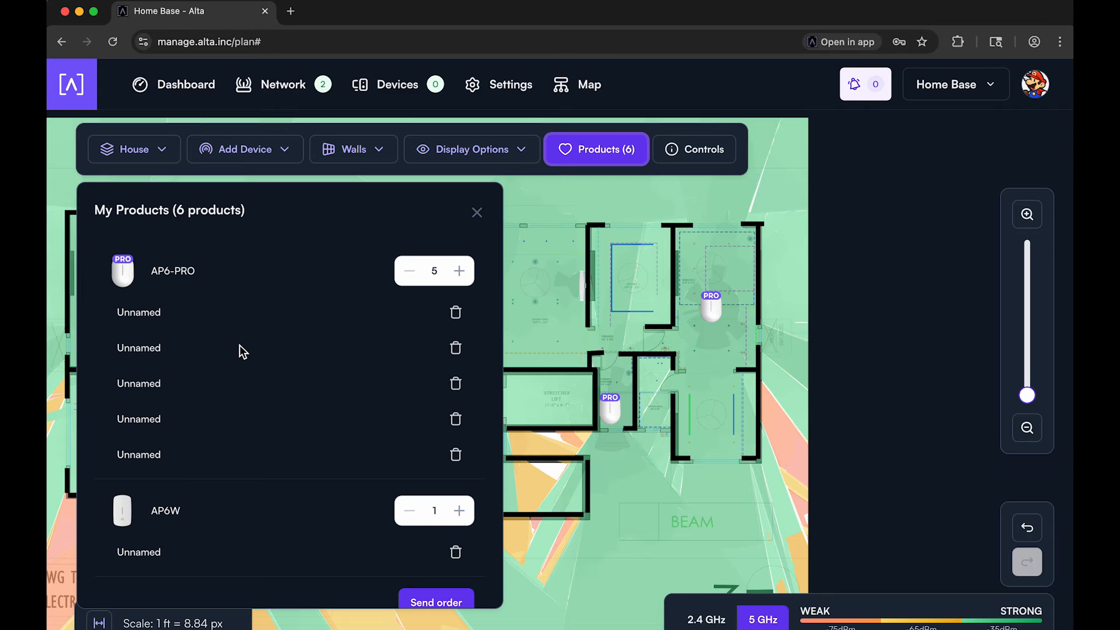
# Step: Close the products list and name the wall-mounted AP6-PRO between the two large central rooms Kitchen
pyautogui.click(616, 147)
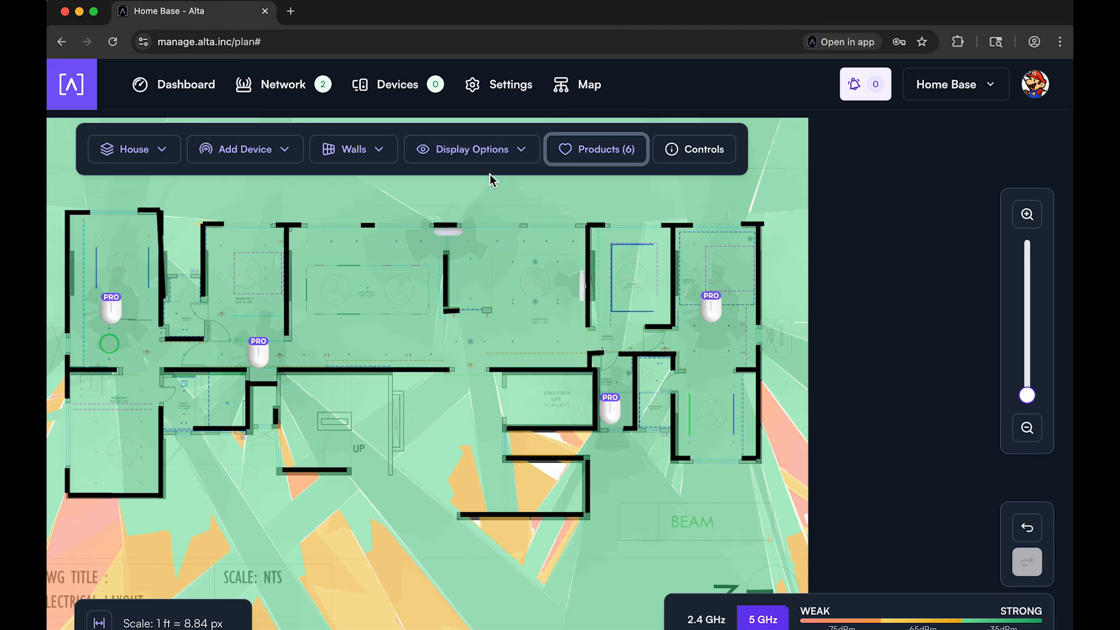
pyautogui.click(451, 233)
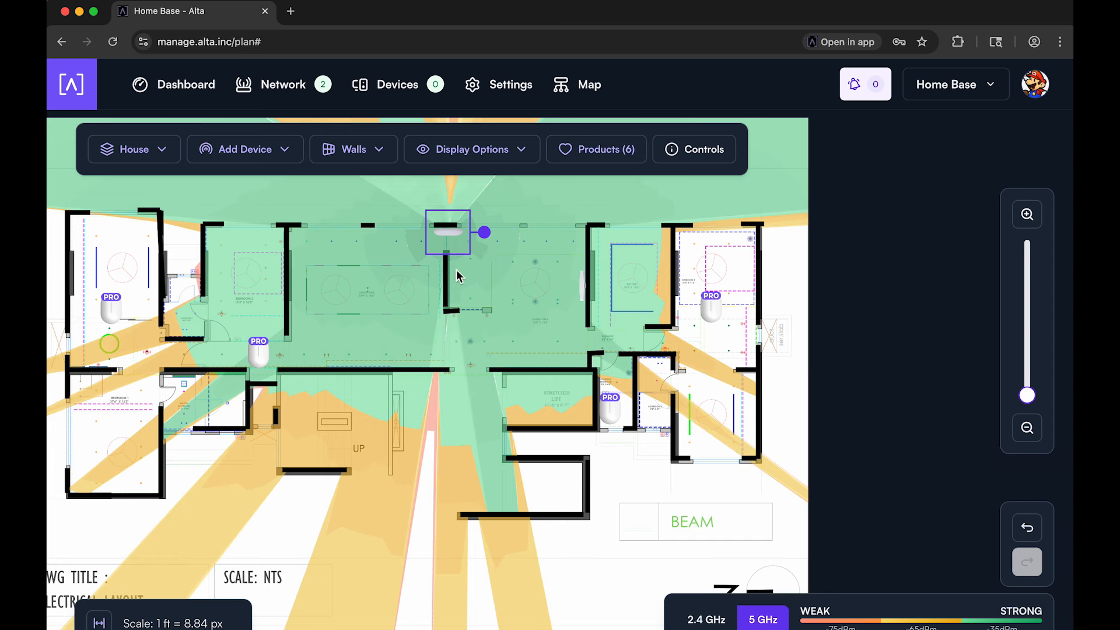
pyautogui.click(473, 368)
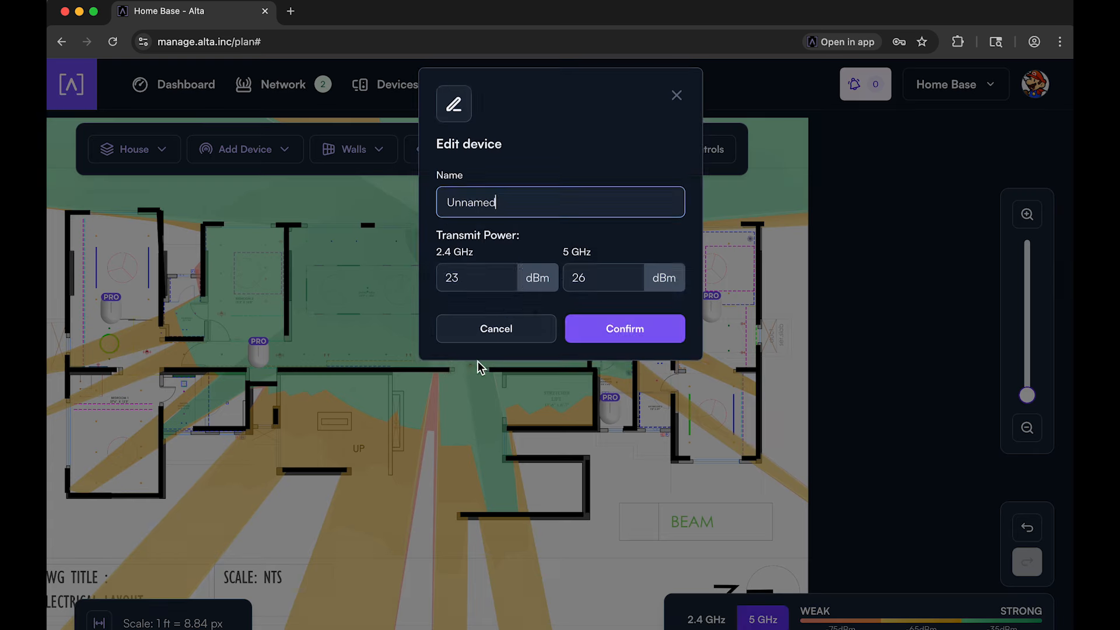
pyautogui.doubleClick(524, 222)
pyautogui.write('Kit')
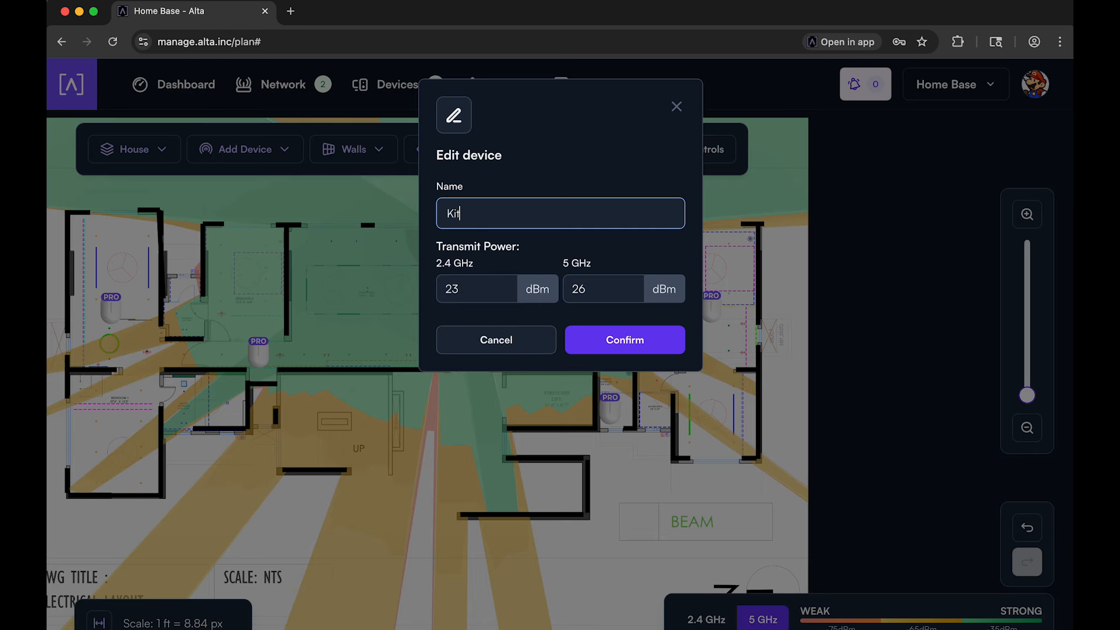
pyautogui.write('chen')
pyautogui.click(483, 290)
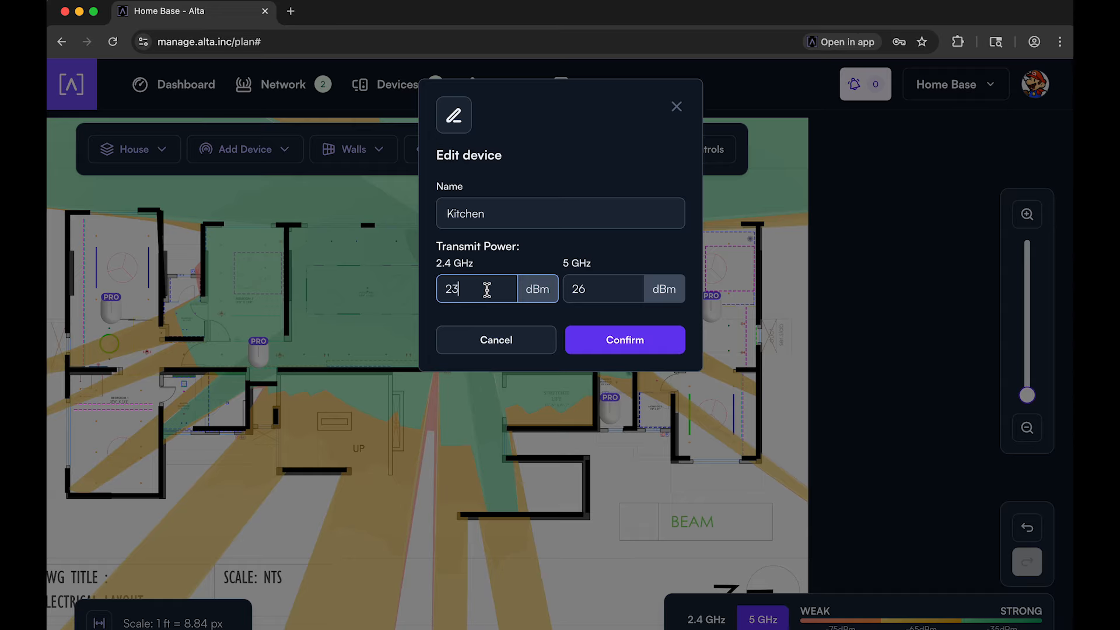
pyautogui.click(602, 286)
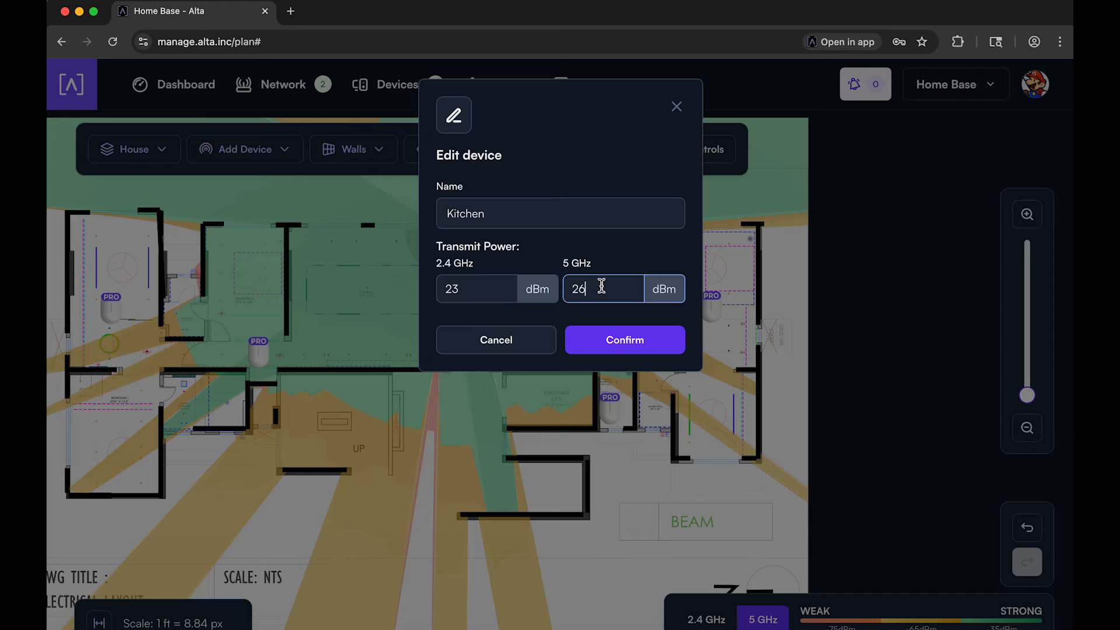
pyautogui.click(623, 344)
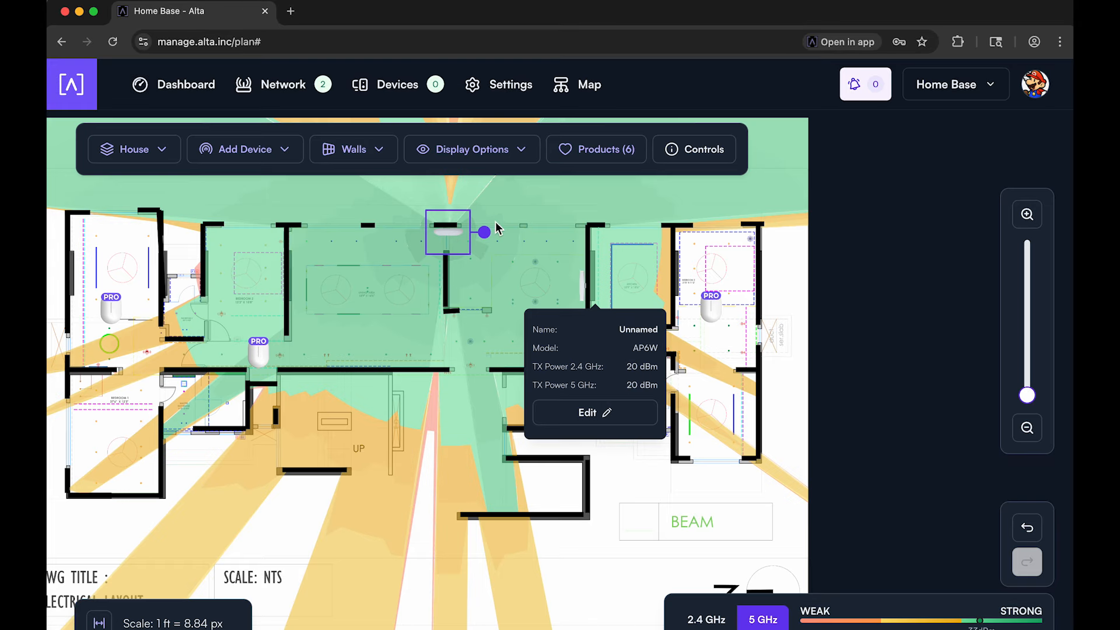
# Step: Set the 5 GHz transmit power to 20 dBm on the AP6-PRO in the hallway above the small closet, and check its coverage
pyautogui.click(259, 352)
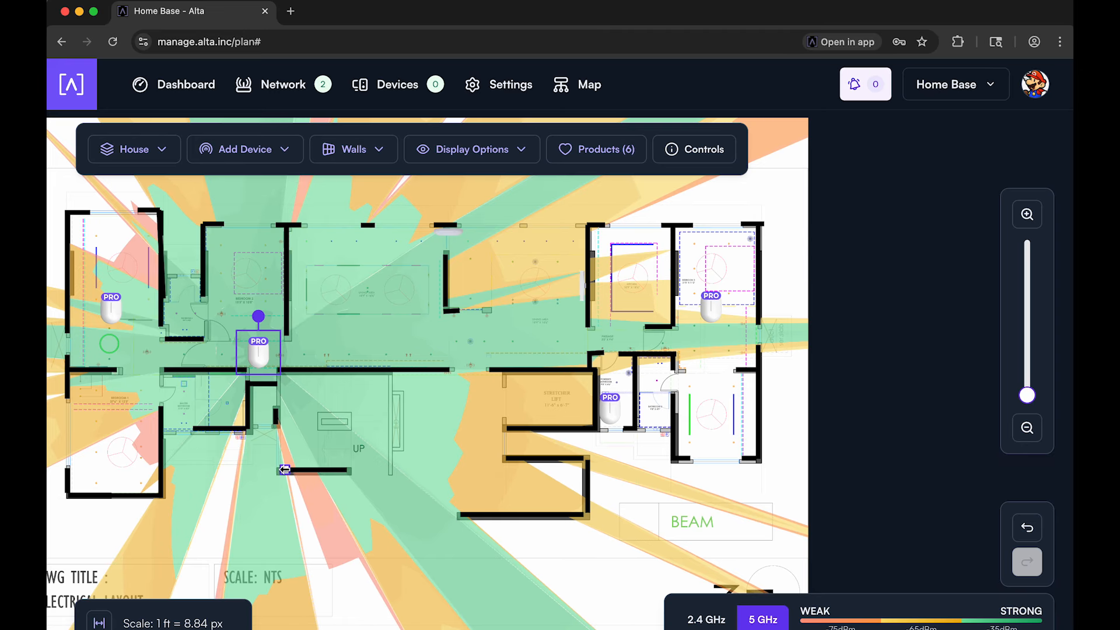
pyautogui.moveTo(260, 359)
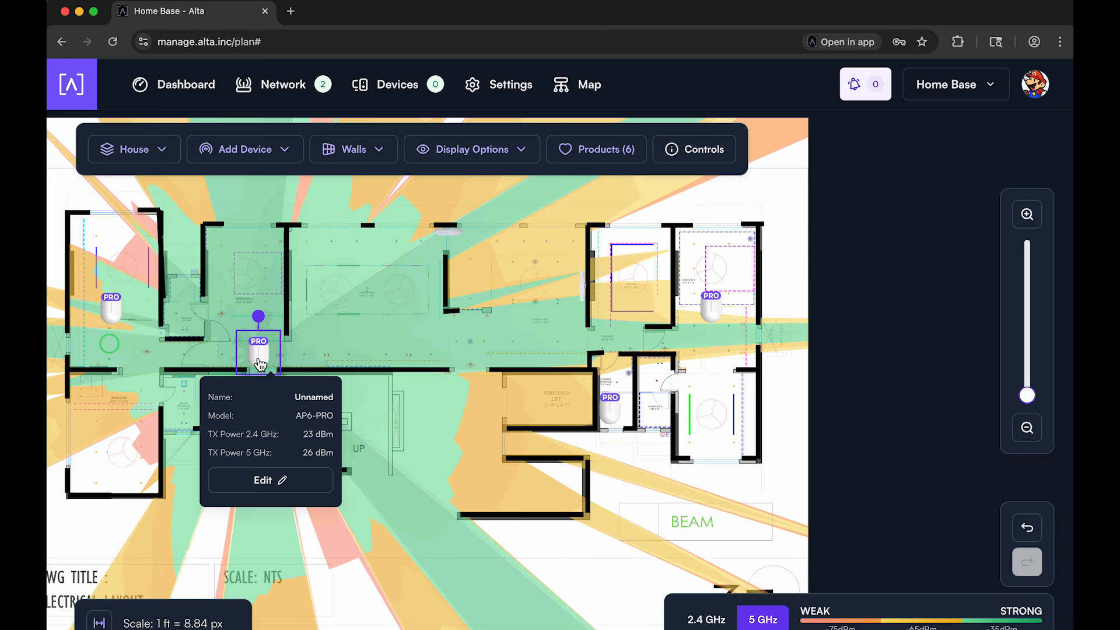
pyautogui.click(261, 358)
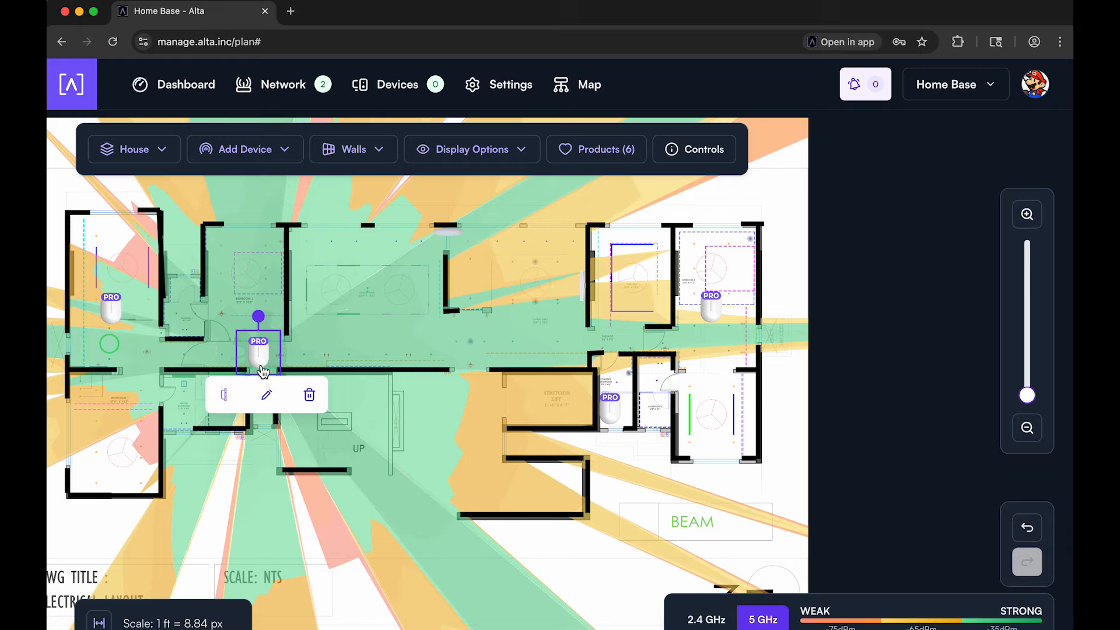
pyautogui.click(267, 395)
pyautogui.click(616, 302)
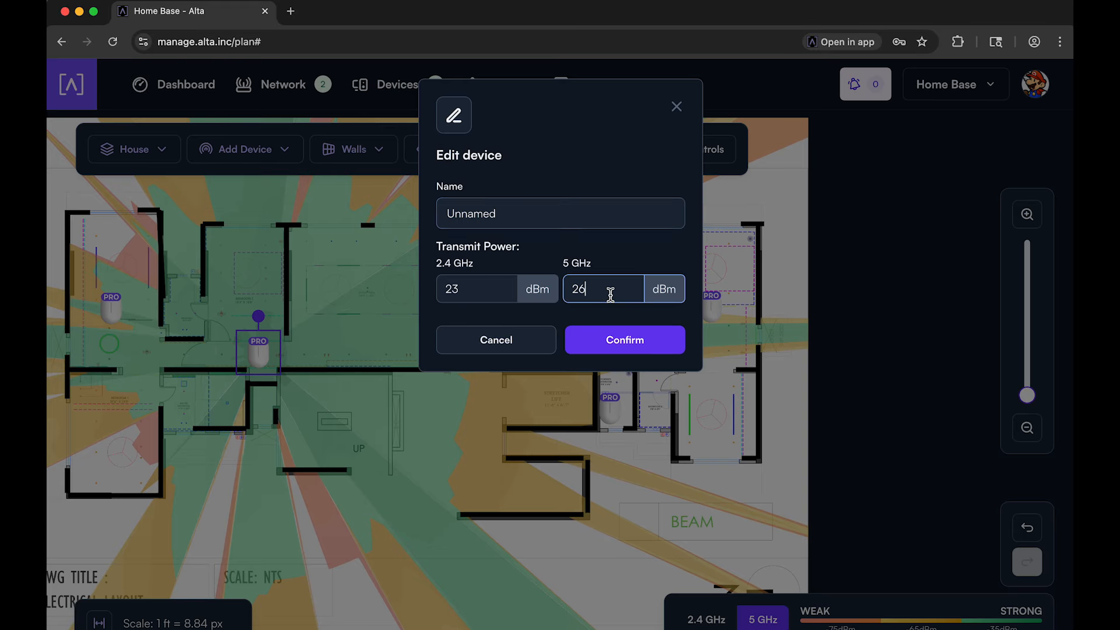
pyautogui.press('BackSpace')
pyautogui.write('0')
pyautogui.click(618, 348)
pyautogui.moveTo(262, 360)
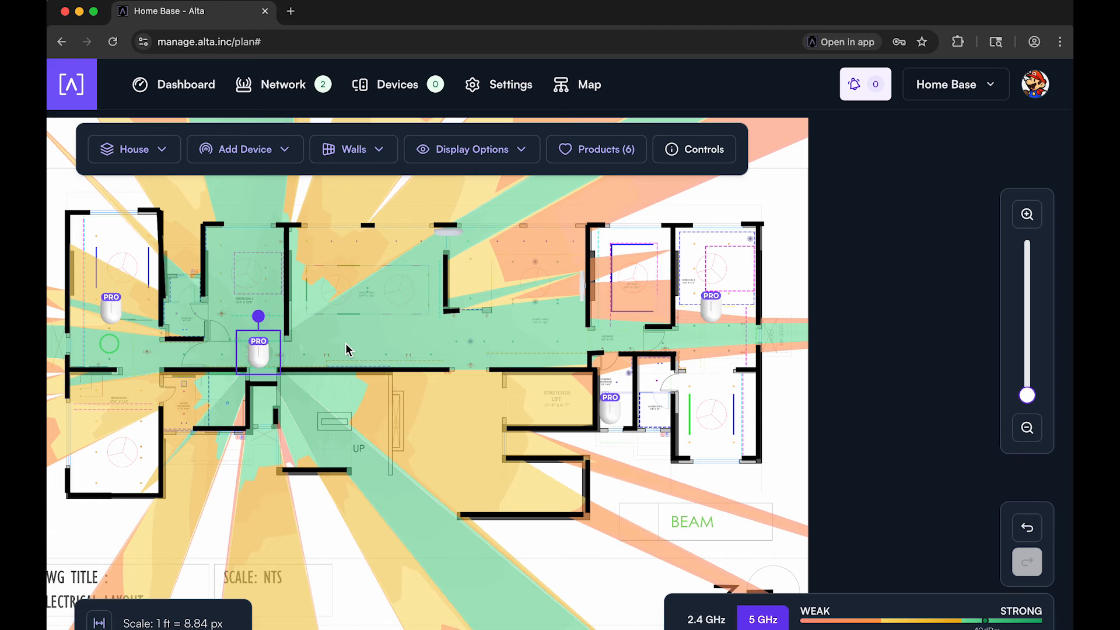
pyautogui.click(401, 315)
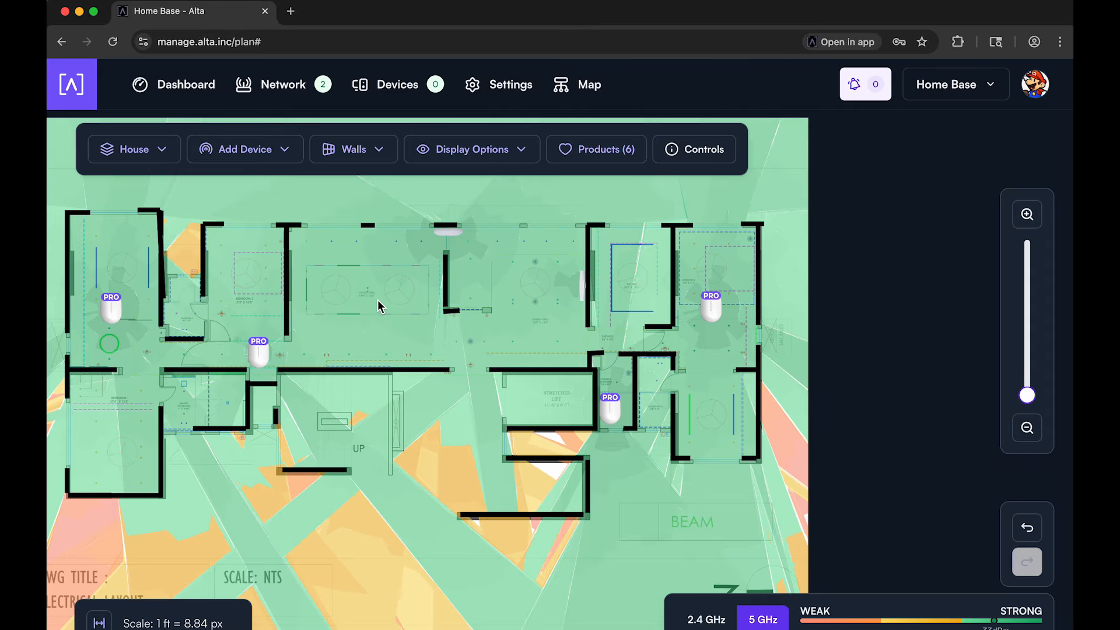
# Step: Raise the AP6-PRO quantity to 6 in the planned products list and review the listed devices
pyautogui.click(596, 150)
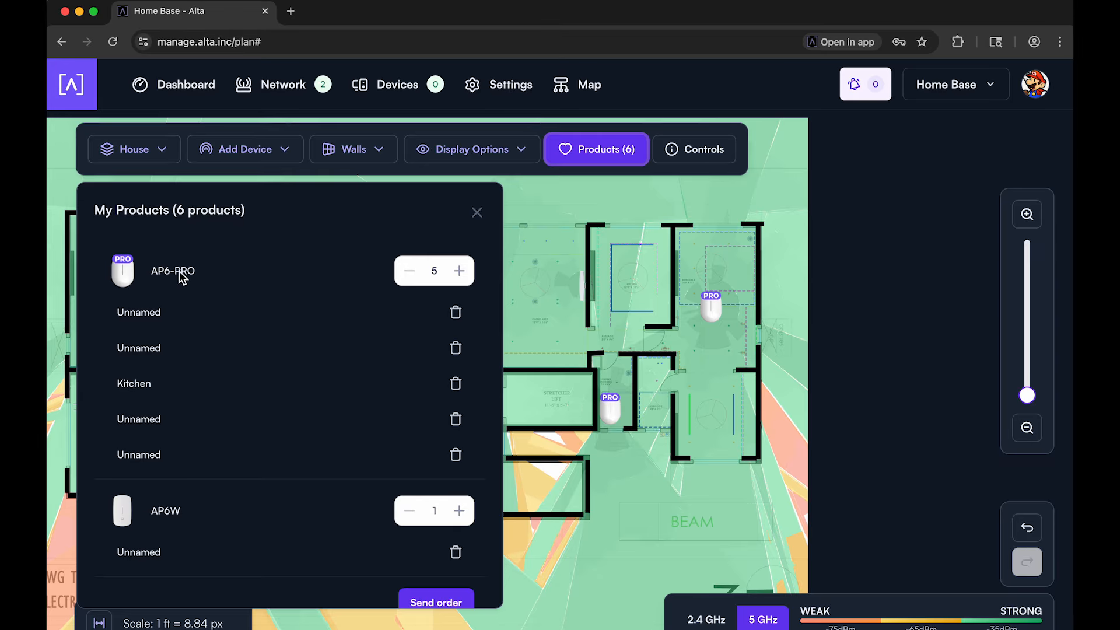
pyautogui.scroll(-1, 186, 274)
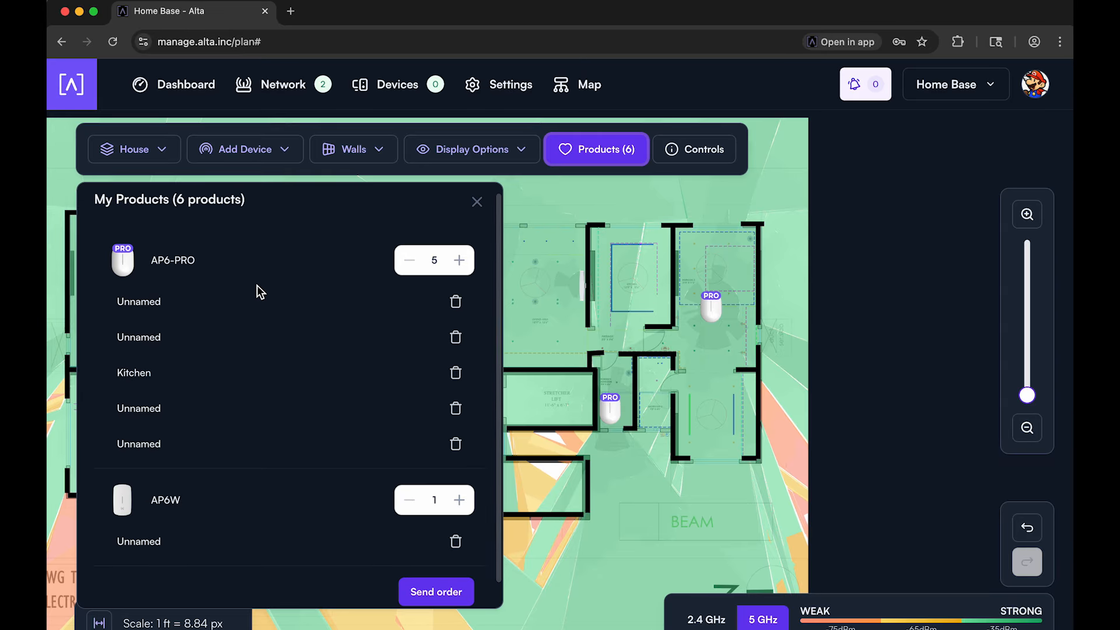
pyautogui.click(459, 261)
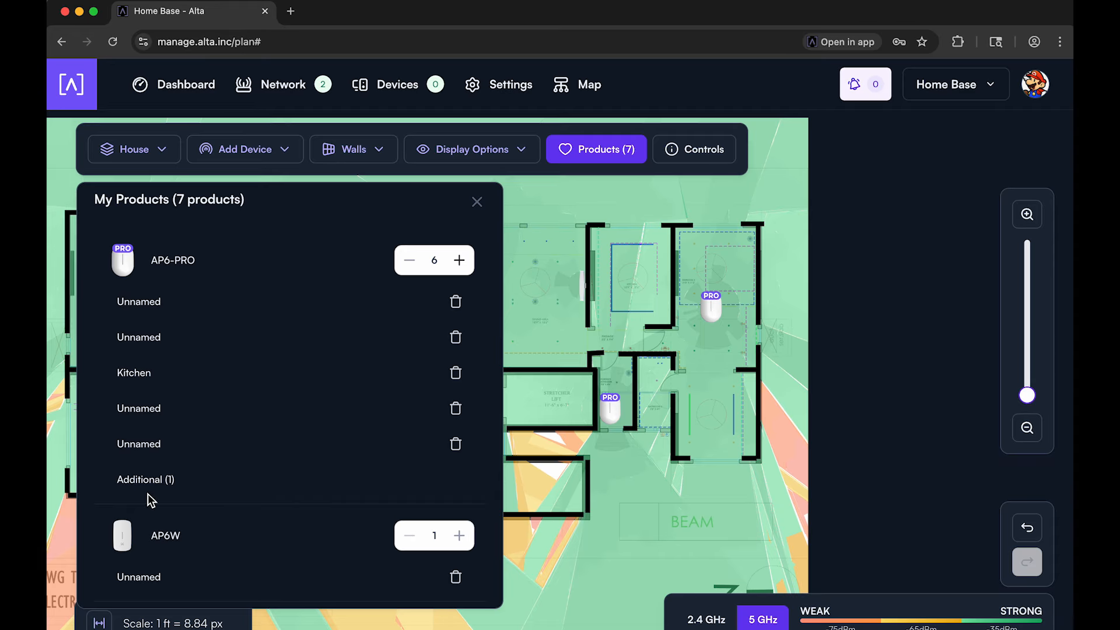
pyautogui.scroll(-5, 309, 384)
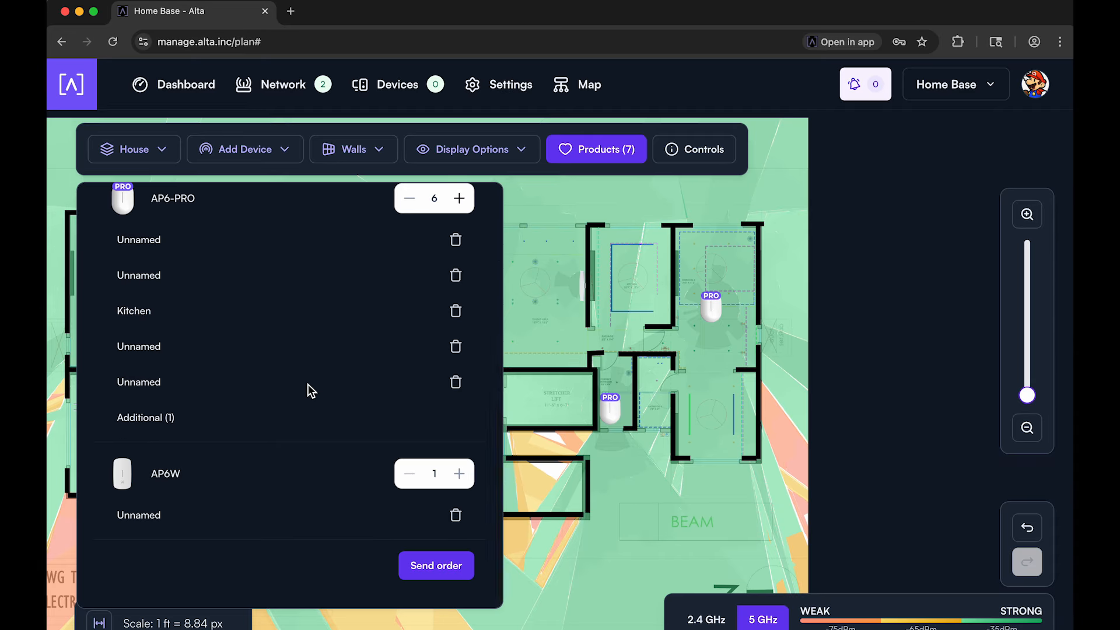
pyautogui.scroll(6, 308, 384)
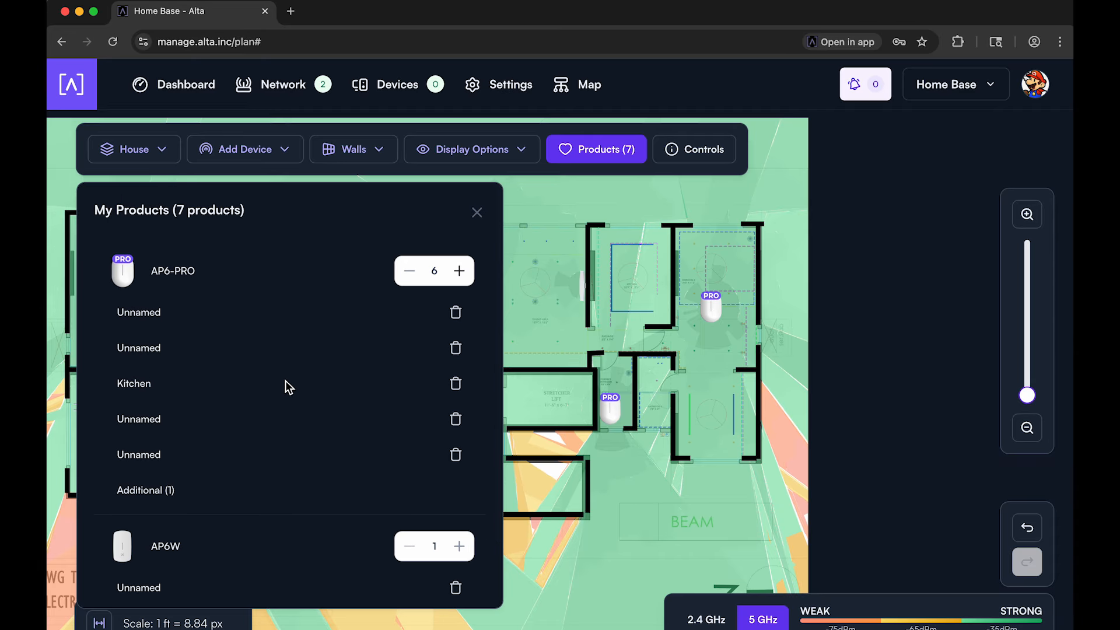
pyautogui.scroll(-3, 255, 365)
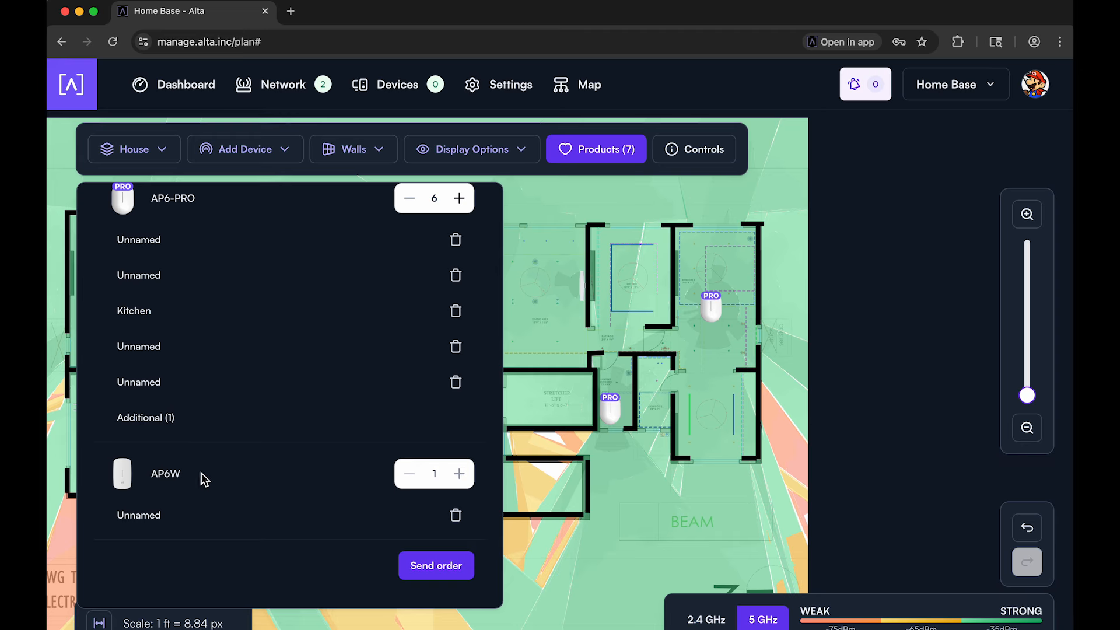
# Step: Send the order for the listed products and close the products list
pyautogui.click(441, 569)
pyautogui.click(604, 156)
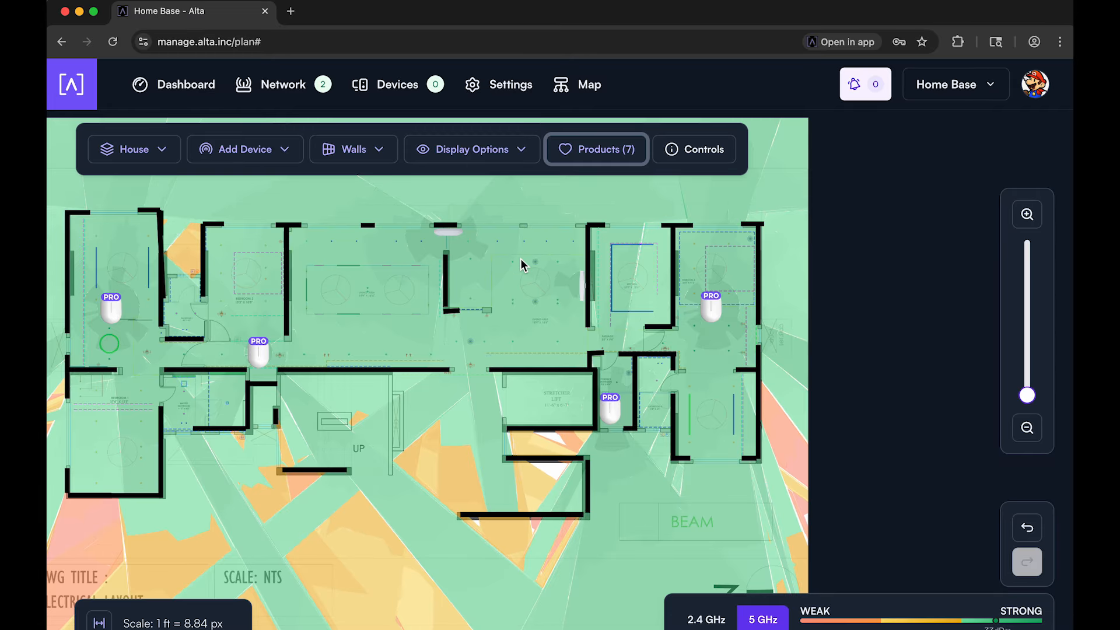
pyautogui.click(608, 154)
pyautogui.click(611, 154)
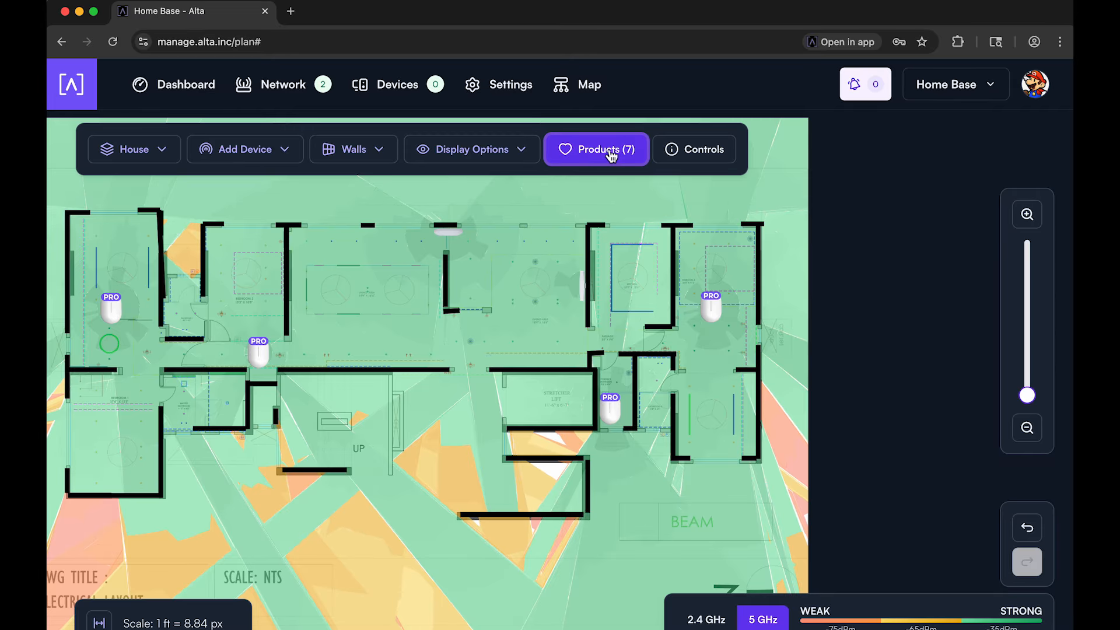